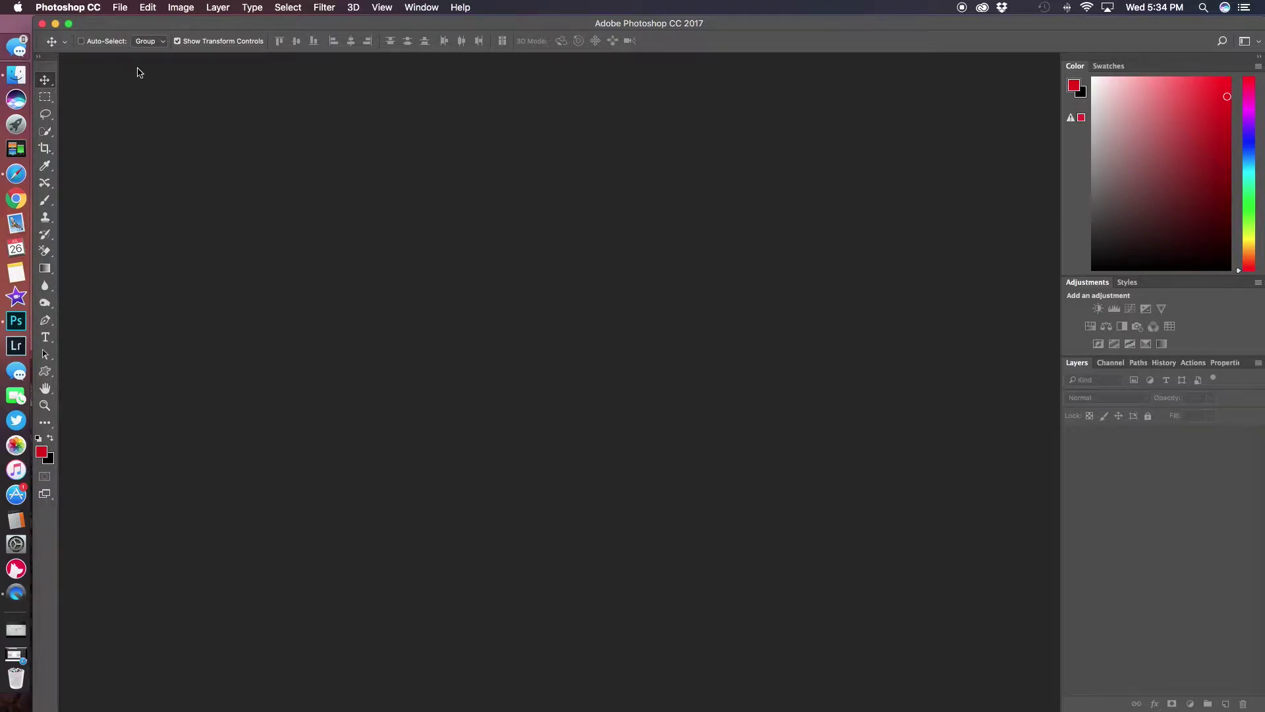
# - Create a new document from the Youtube Thumbnail preset, 1920 x 1080 px at 72 ppi
pyautogui.click(120, 8)
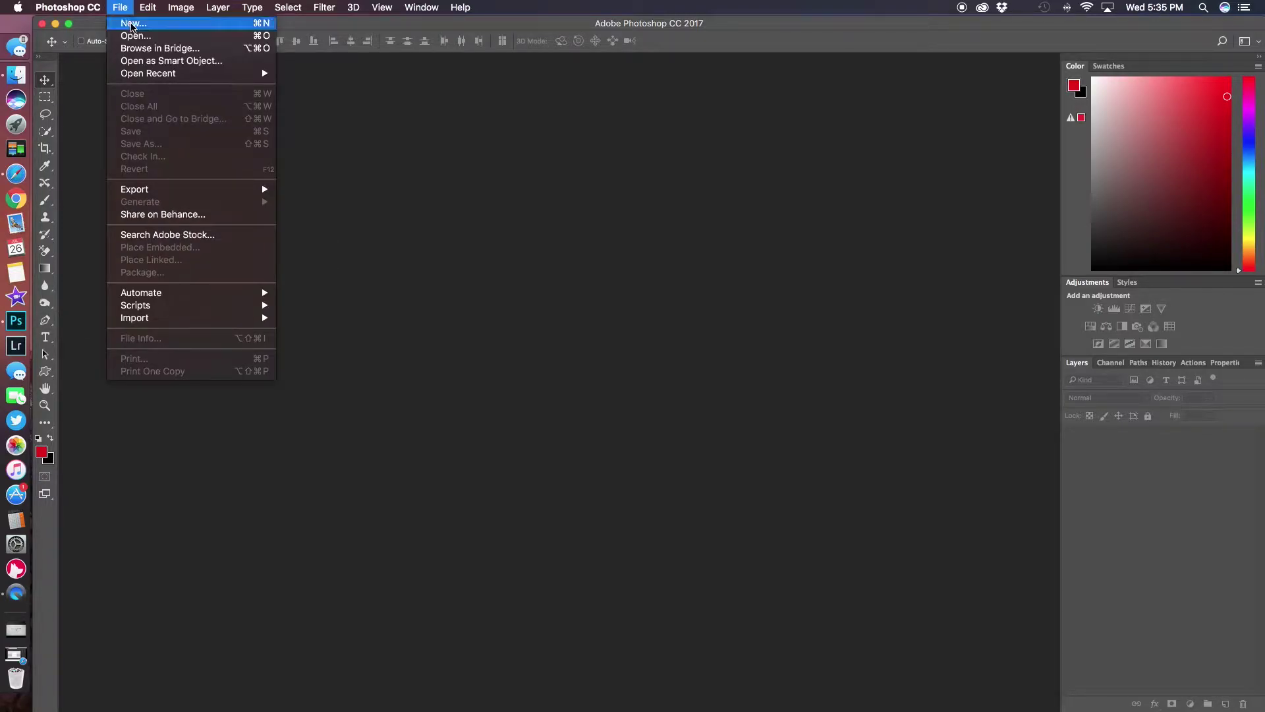
pyautogui.click(132, 25)
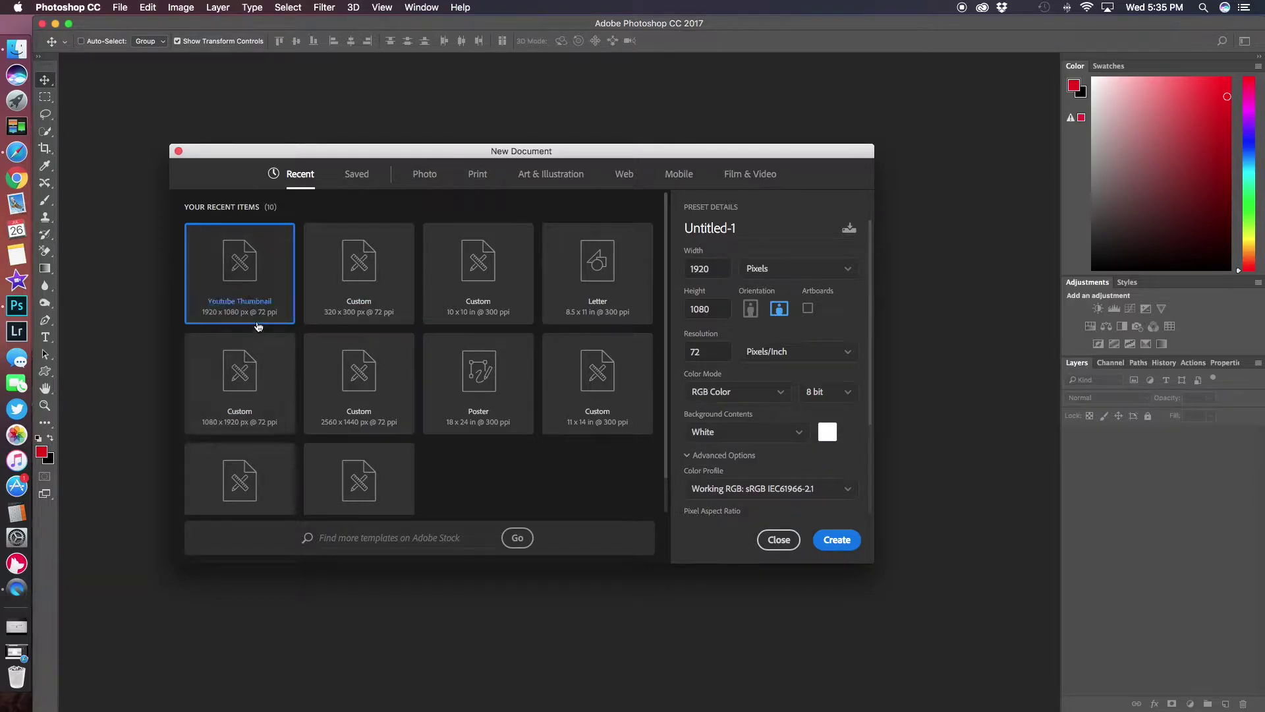
pyautogui.click(826, 546)
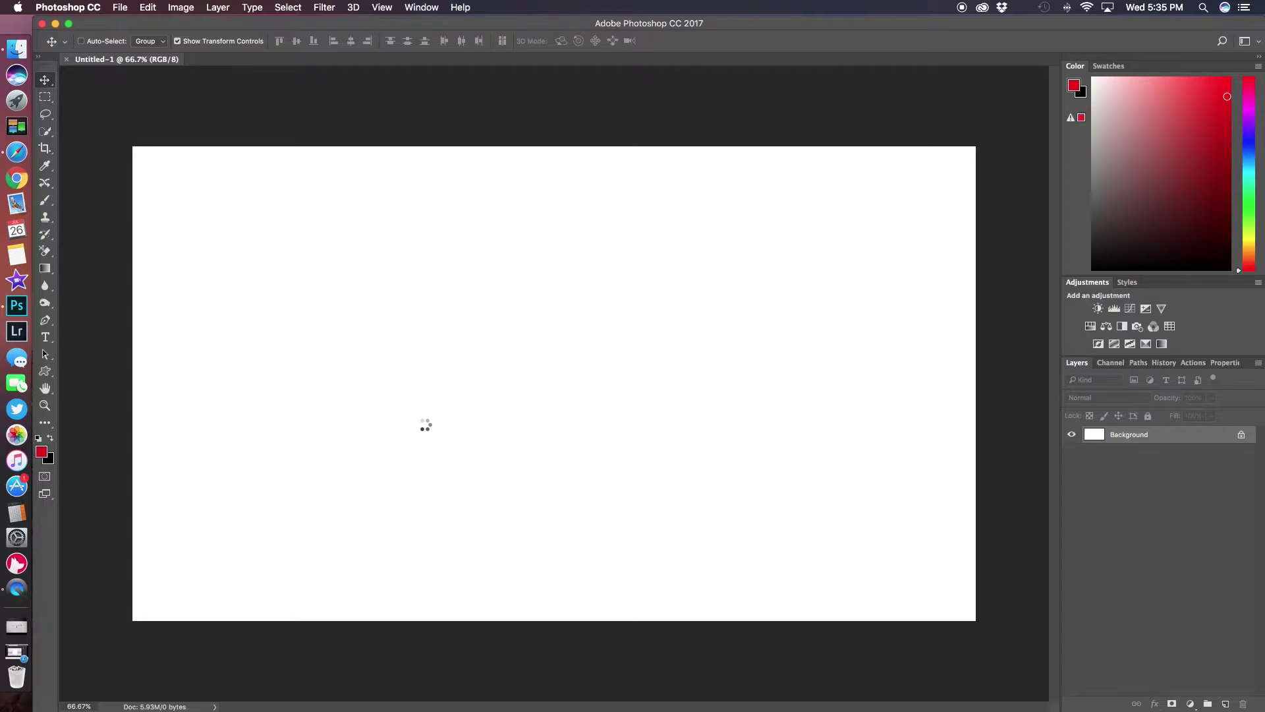
# - Reset the colors to default black and white and add the text CREATE on the canvas
pyautogui.press('t')
pyautogui.press('d')
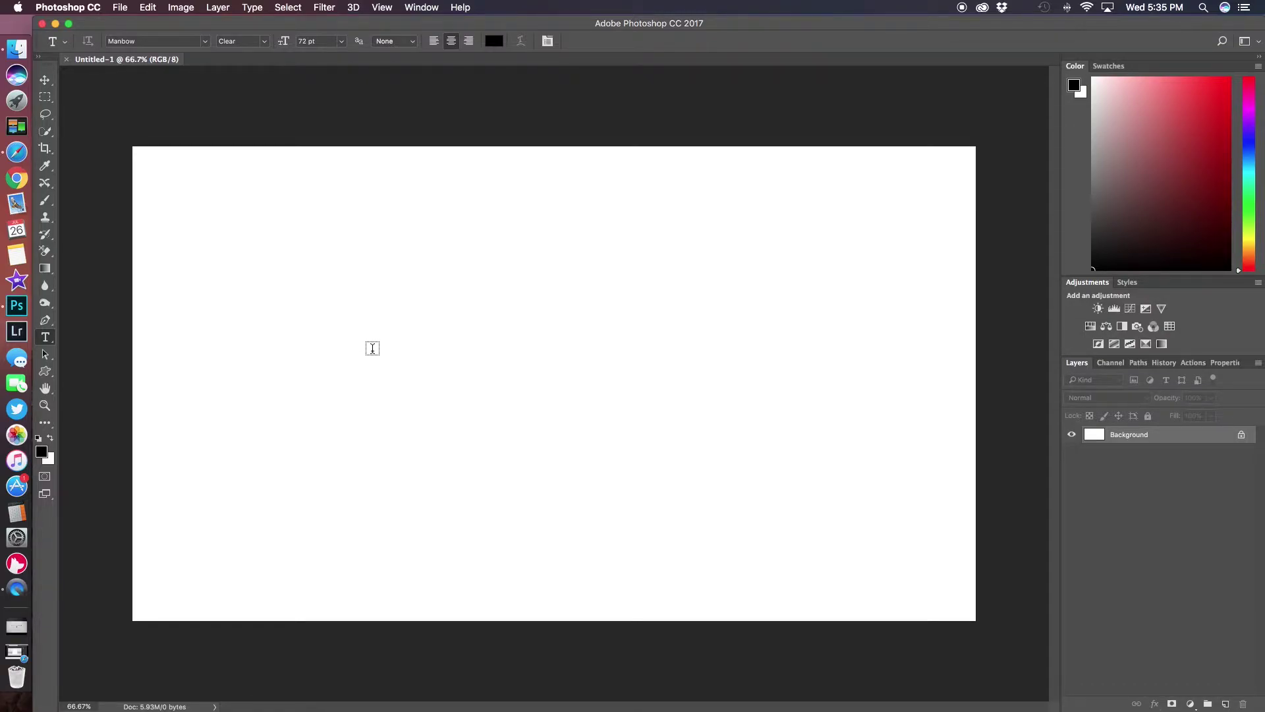
pyautogui.click(371, 345)
pyautogui.write('ON')
pyautogui.press('BackSpace')
pyautogui.press('BackSpace')
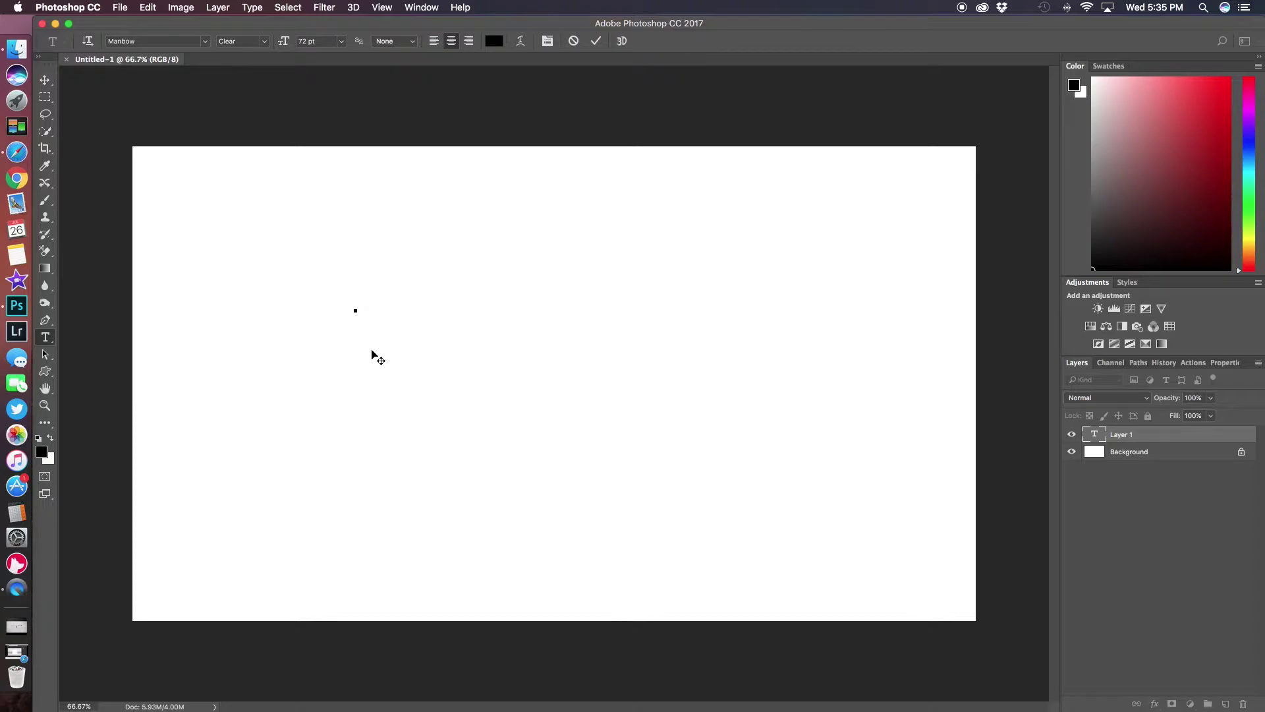
pyautogui.write('CREATE')
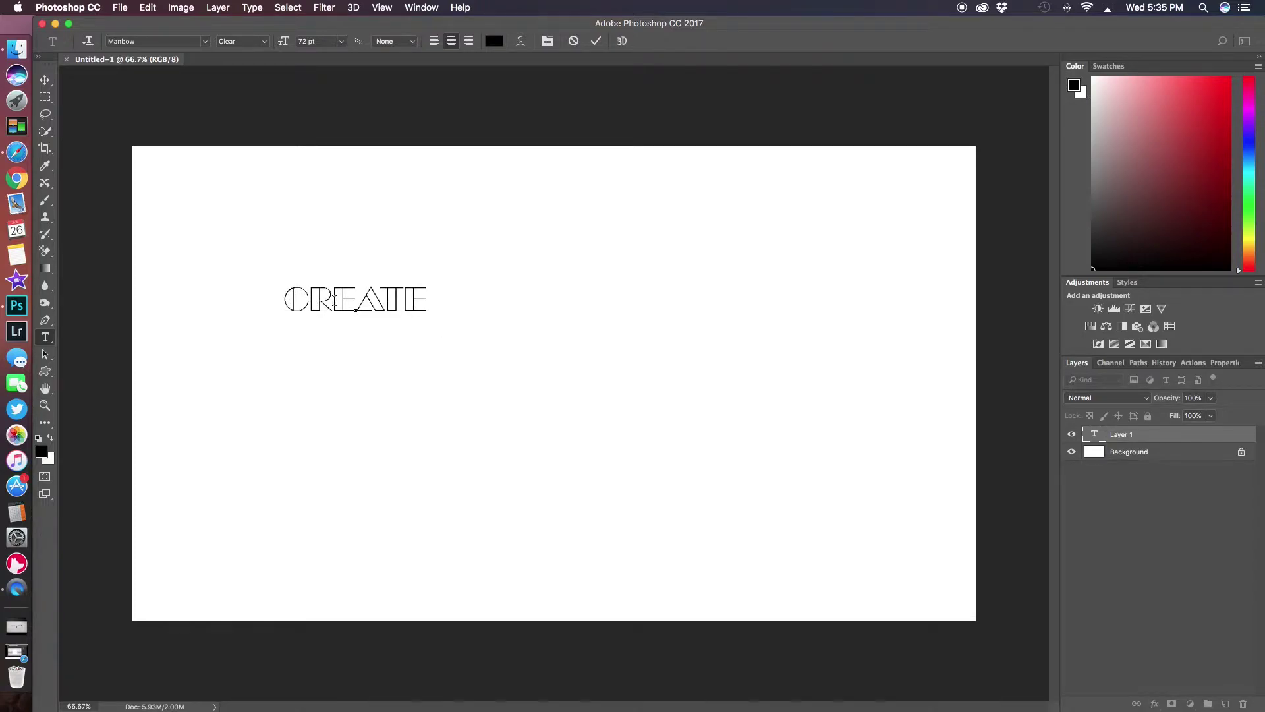
# - Change the font of the whole word CREATE to Fontdinerdotcom Huggable
pyautogui.click(279, 302)
pyautogui.moveTo(286, 298); pyautogui.dragTo(460, 333)
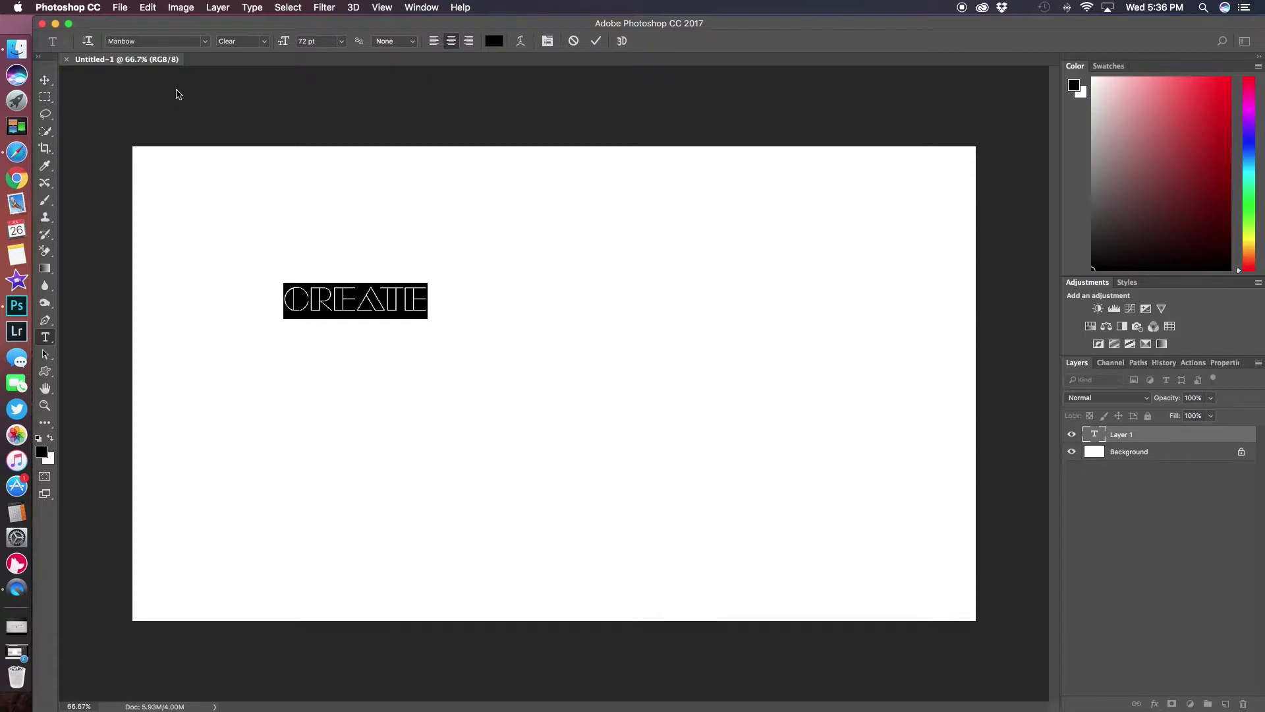
pyautogui.click(205, 40)
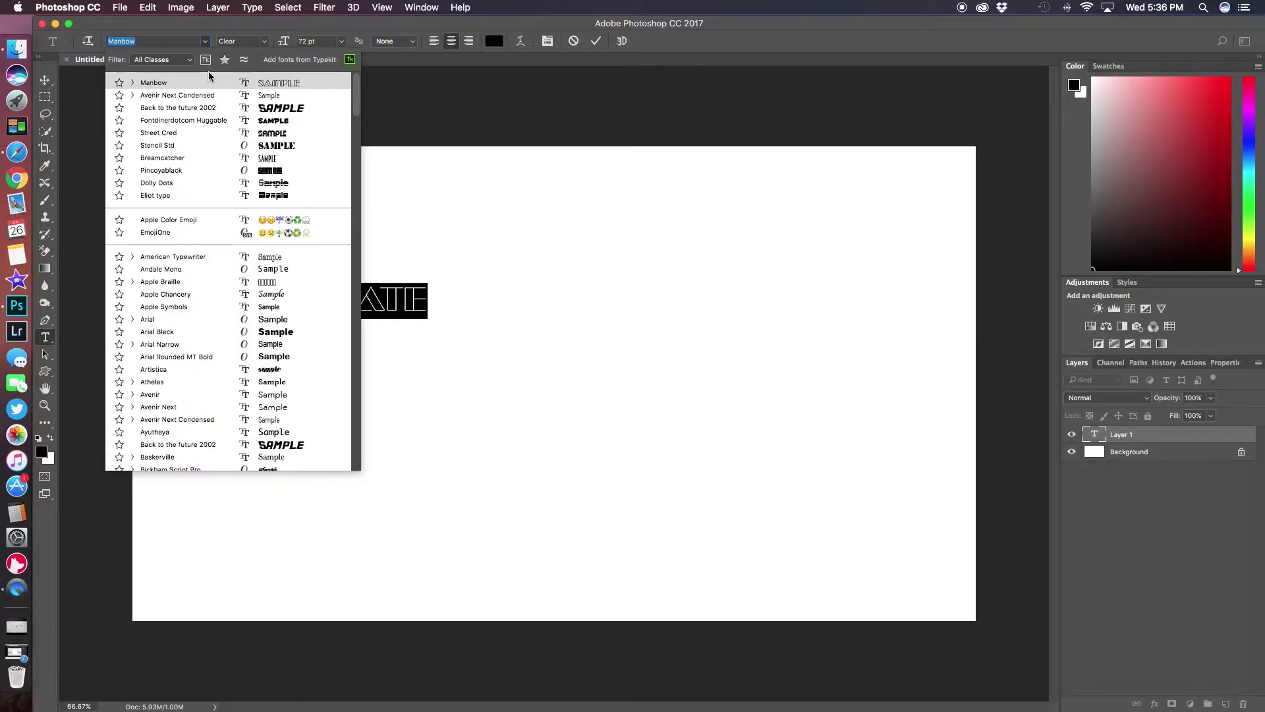
pyautogui.click(249, 121)
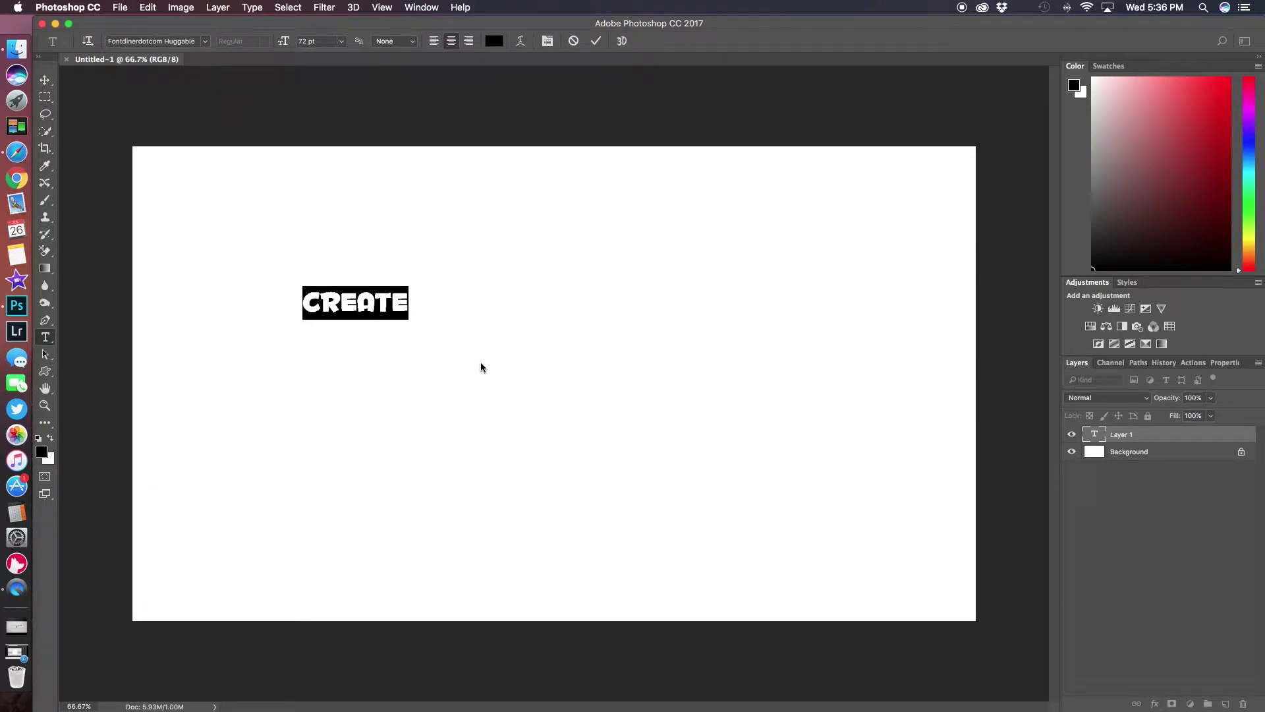
# - Set the CREATE text's size to 400 pt and move it to the center of the canvas
pyautogui.click(385, 334)
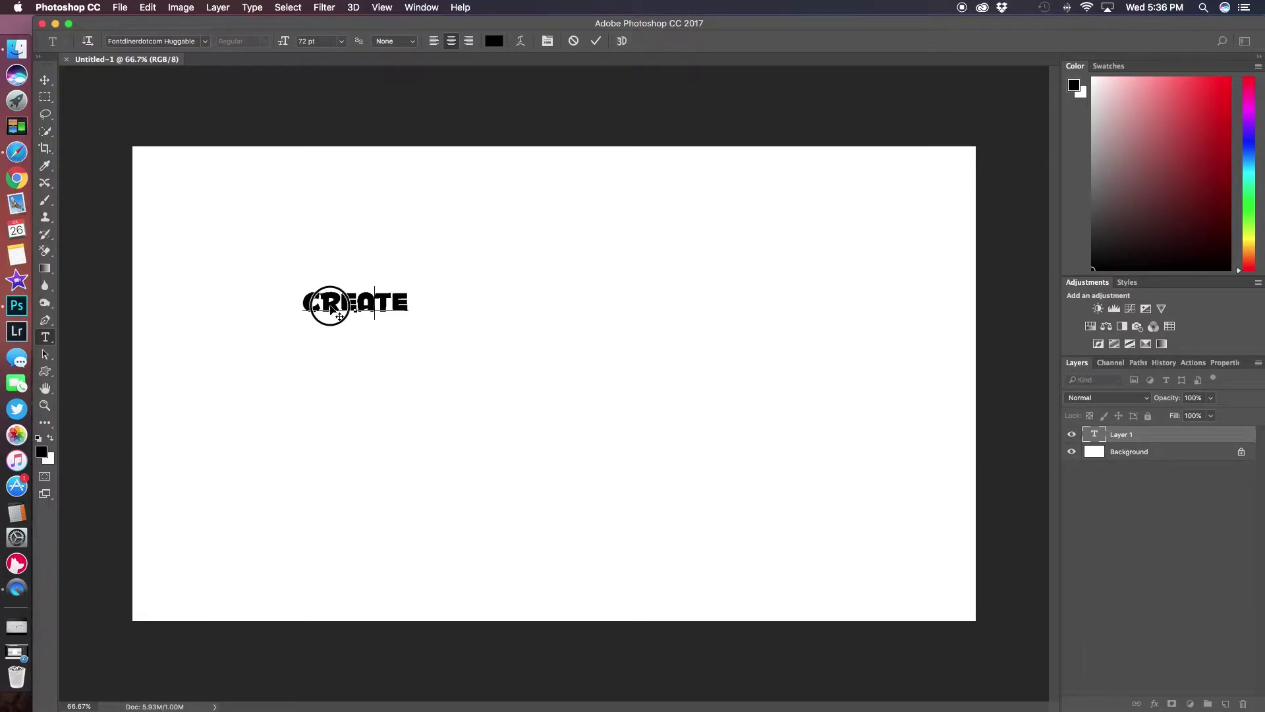
pyautogui.press('super+a')
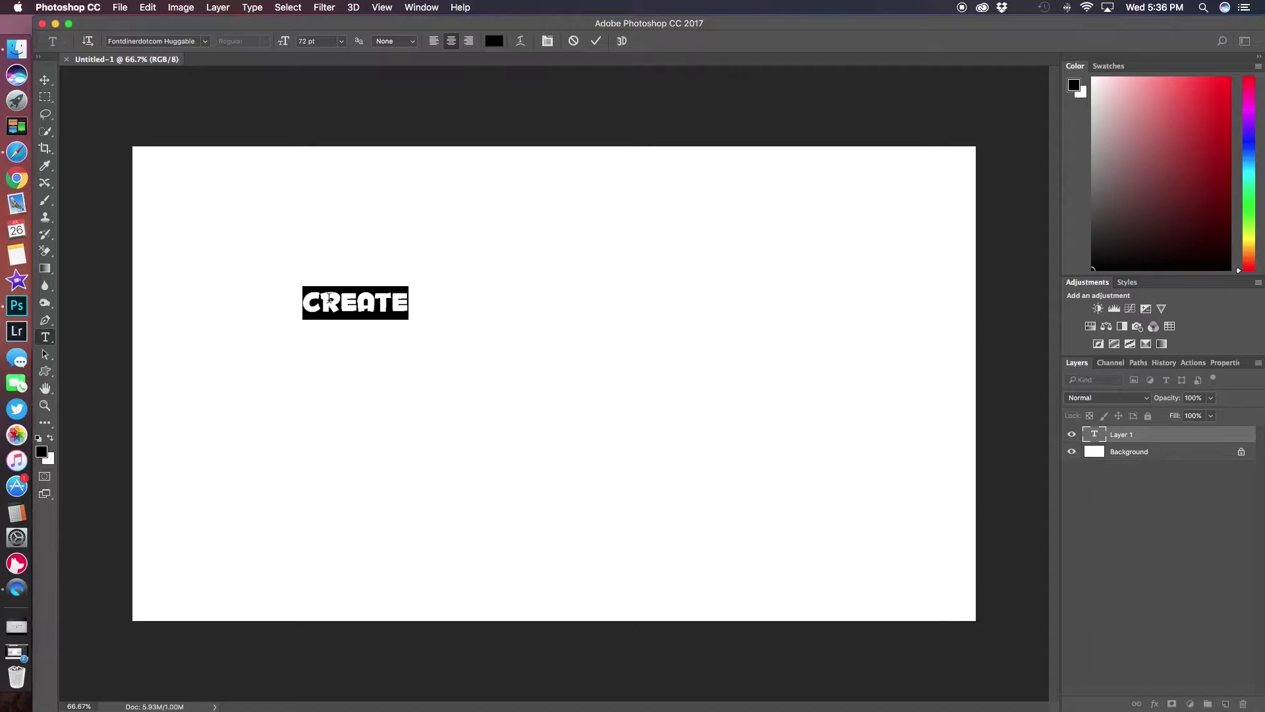
pyautogui.click(308, 45)
pyautogui.click(307, 44)
pyautogui.write('500')
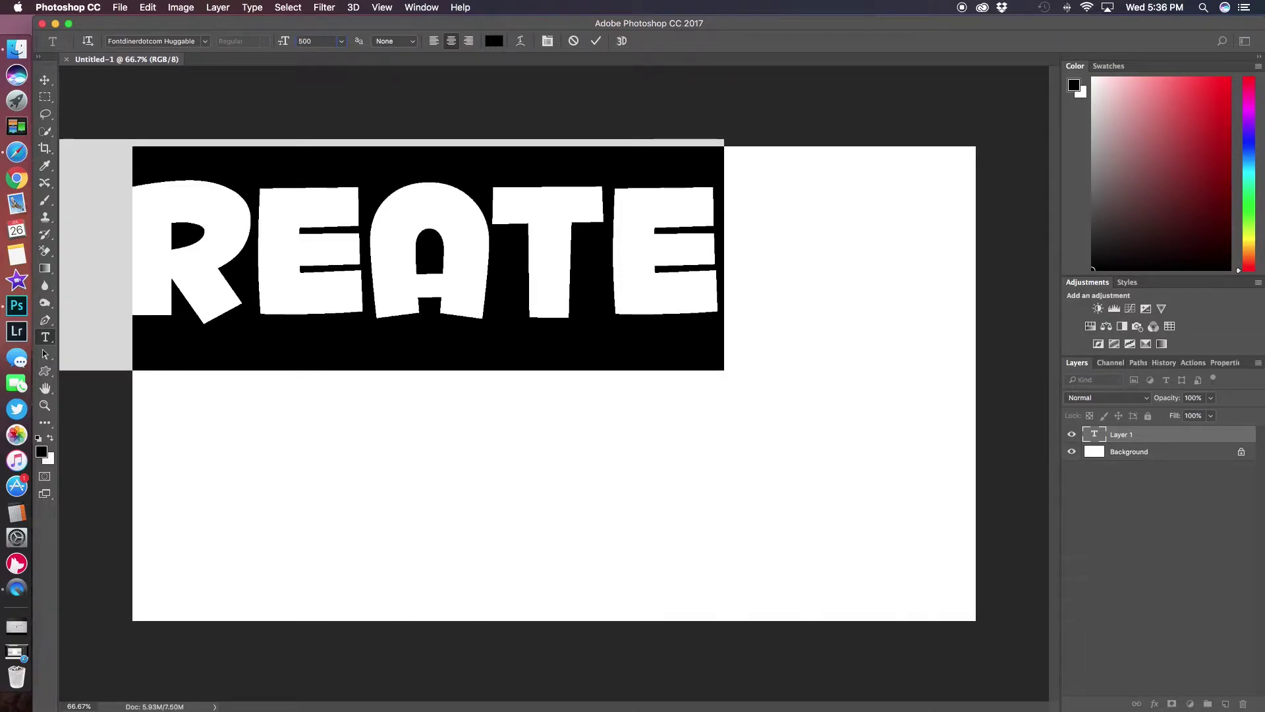
pyautogui.press('BackSpace')
pyautogui.press('BackSpace')
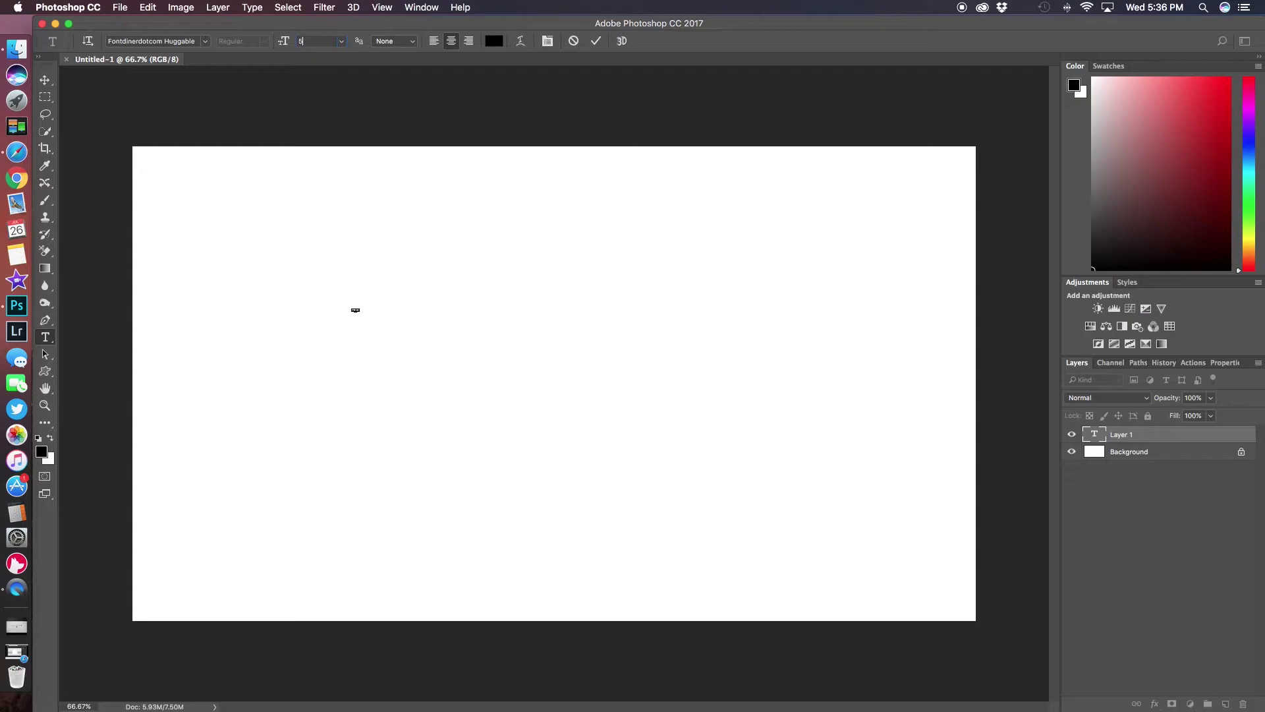
pyautogui.write('400')
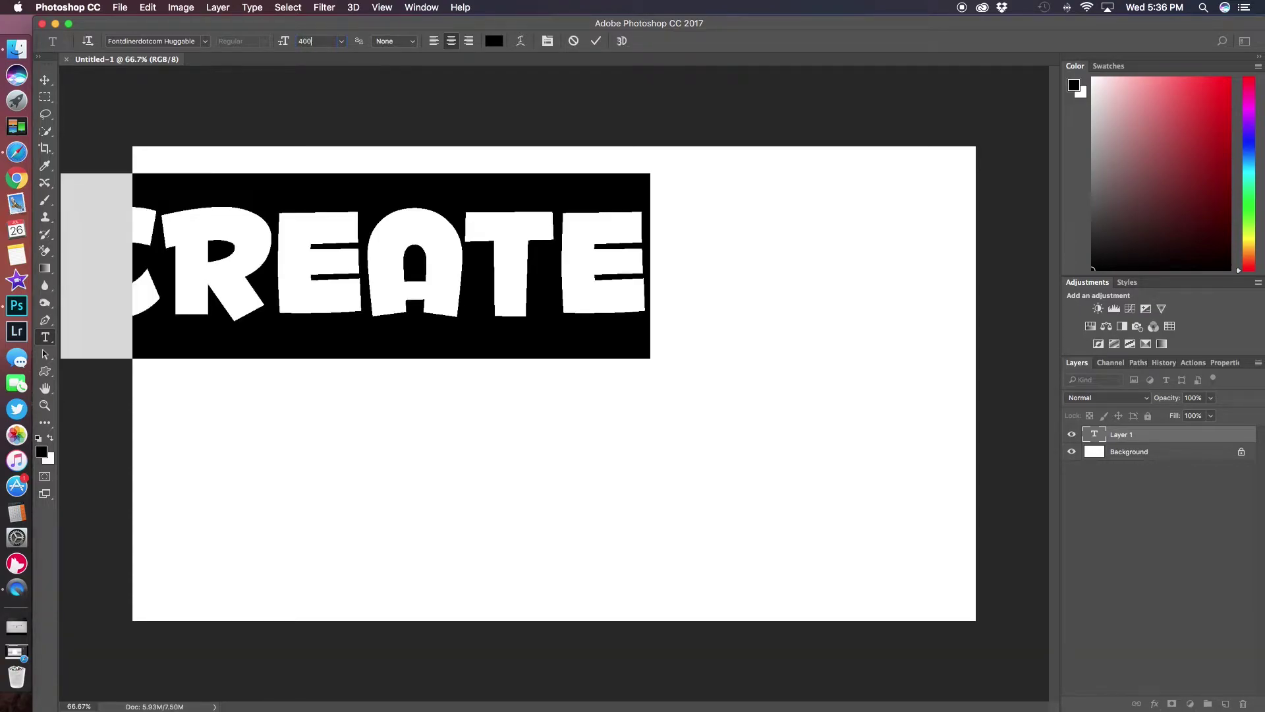
pyautogui.click(596, 41)
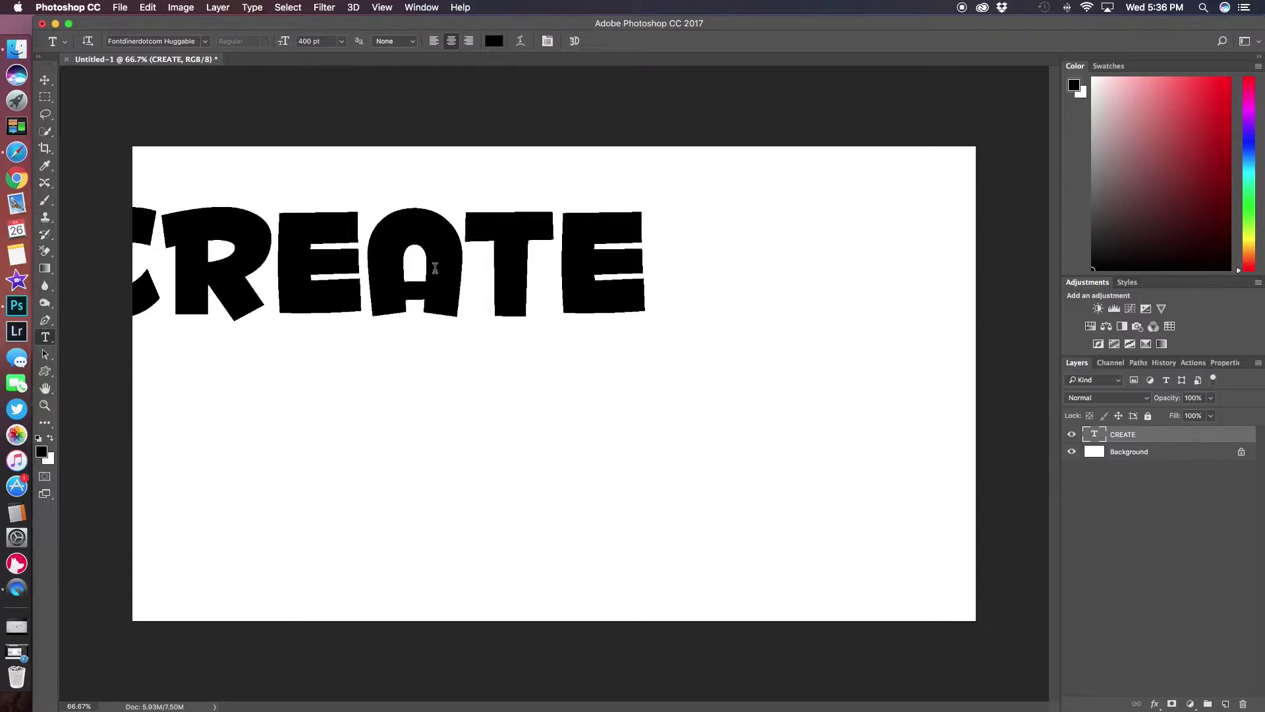
pyautogui.press('v')
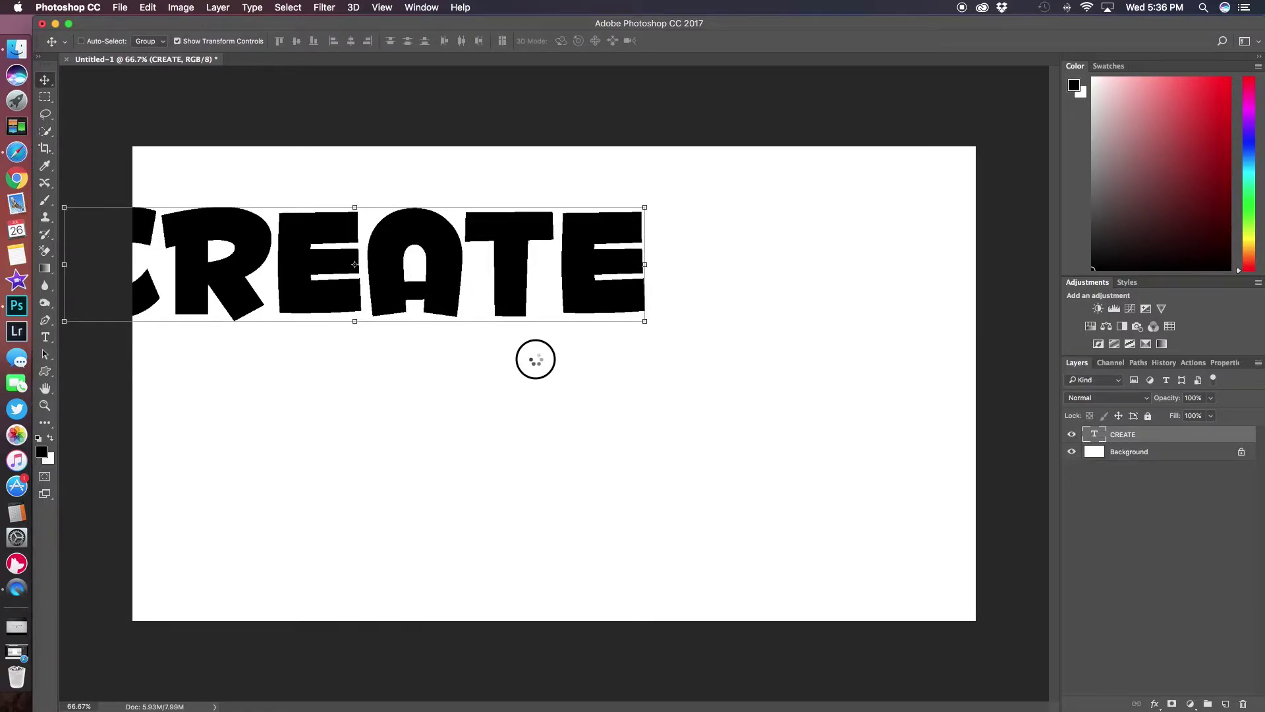
pyautogui.moveTo(437, 268); pyautogui.dragTo(634, 361)
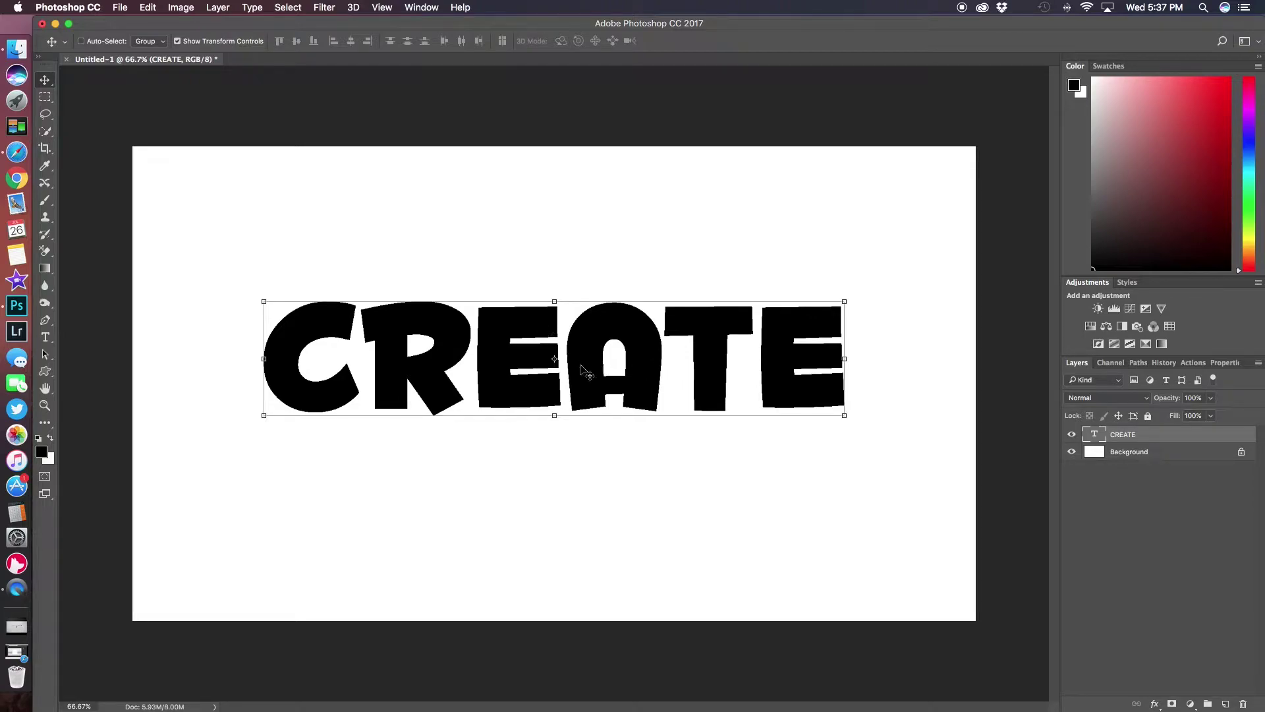
# - Set the color of the CREATE text to light gray f7f7f7
pyautogui.press('t')
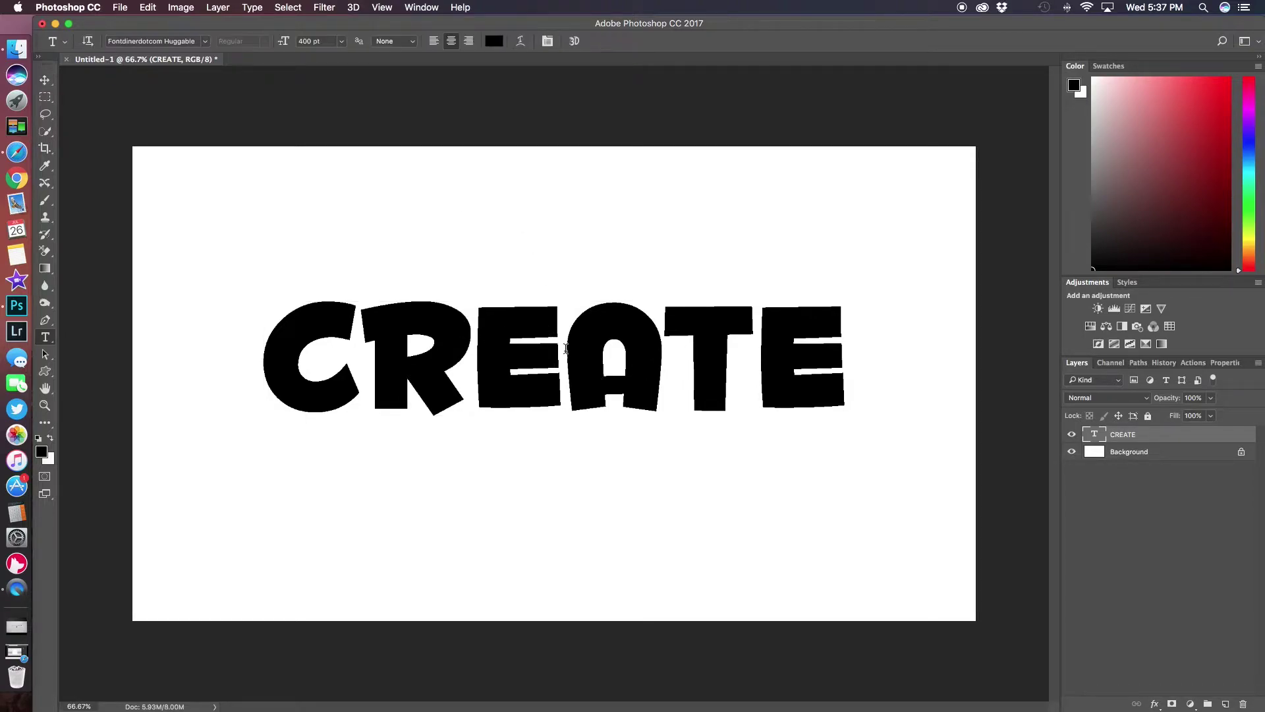
pyautogui.click(502, 341)
pyautogui.moveTo(274, 345); pyautogui.dragTo(987, 380)
pyautogui.click(494, 41)
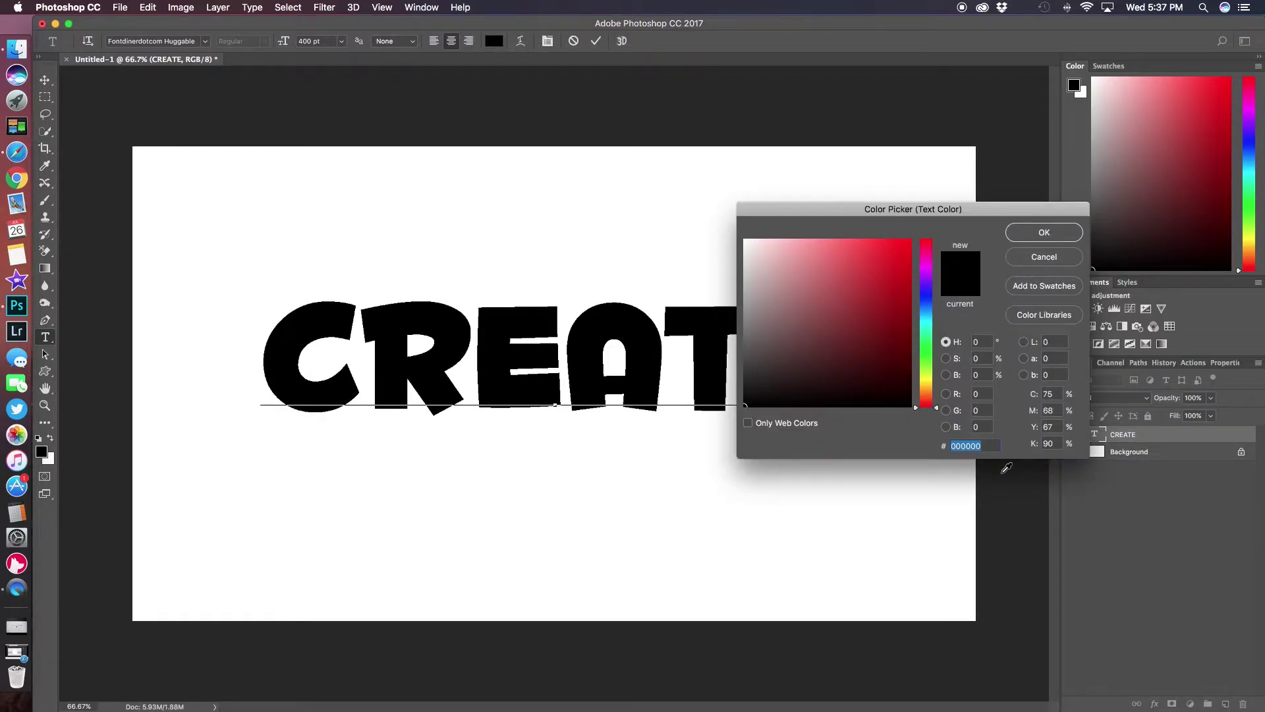
pyautogui.write('f7f7f7')
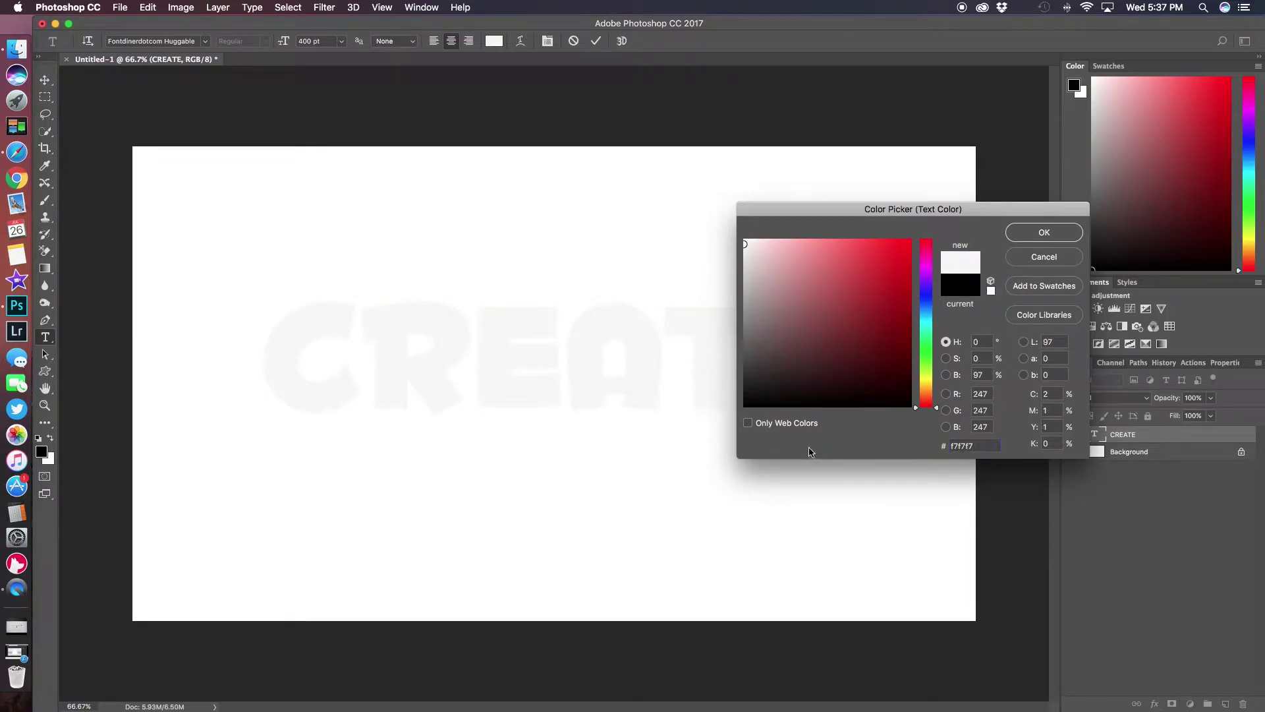
pyautogui.click(1022, 236)
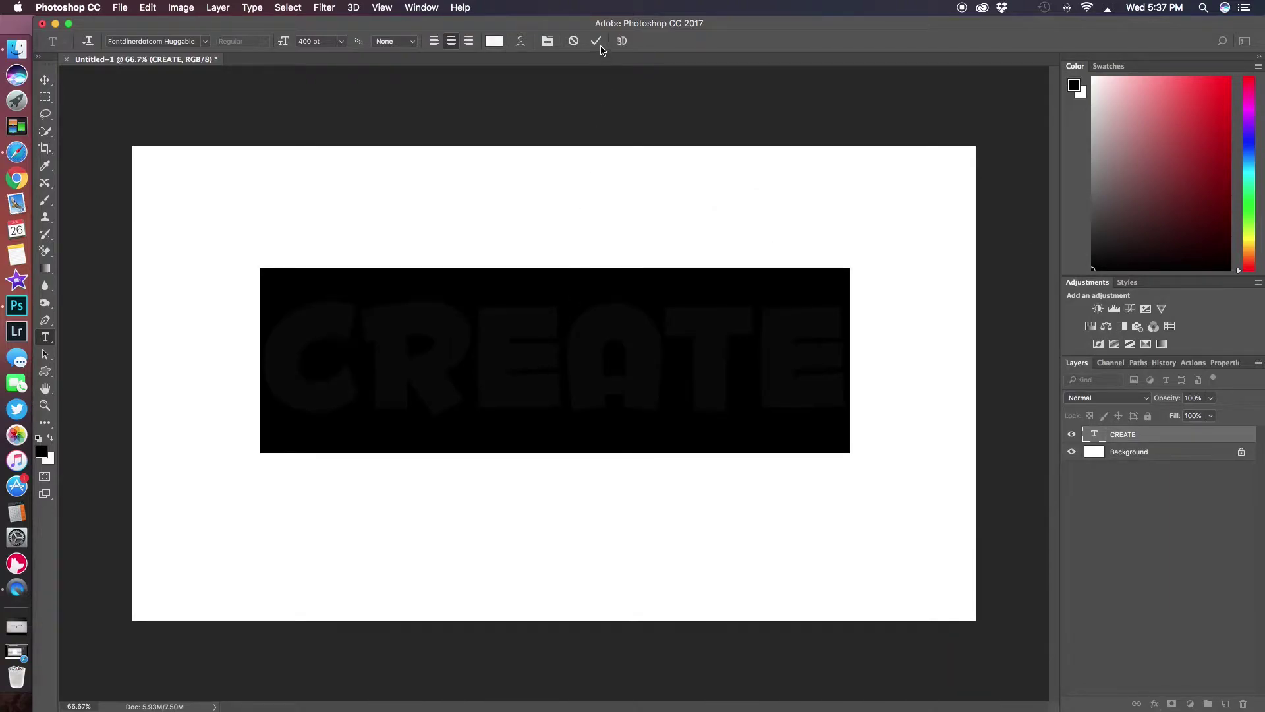
pyautogui.click(597, 43)
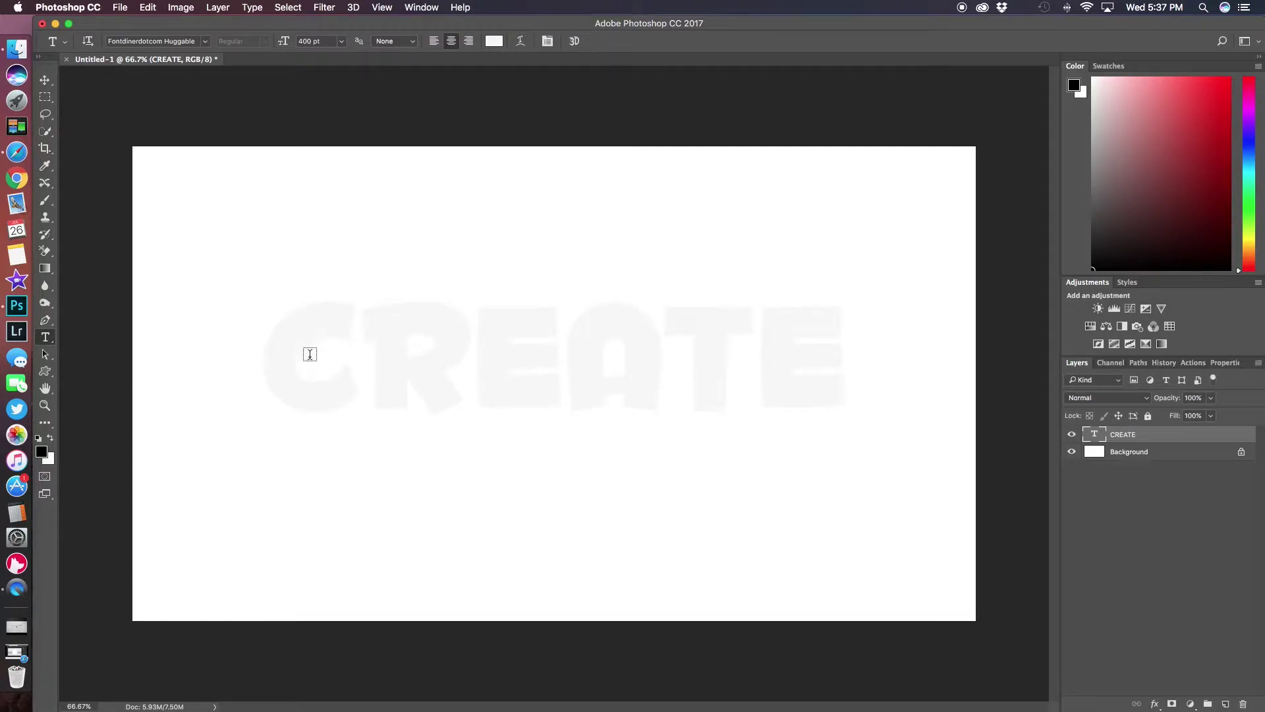
# - Create a 3D extrusion from the CREATE text layer and switch to the 3D workspace
pyautogui.press('v')
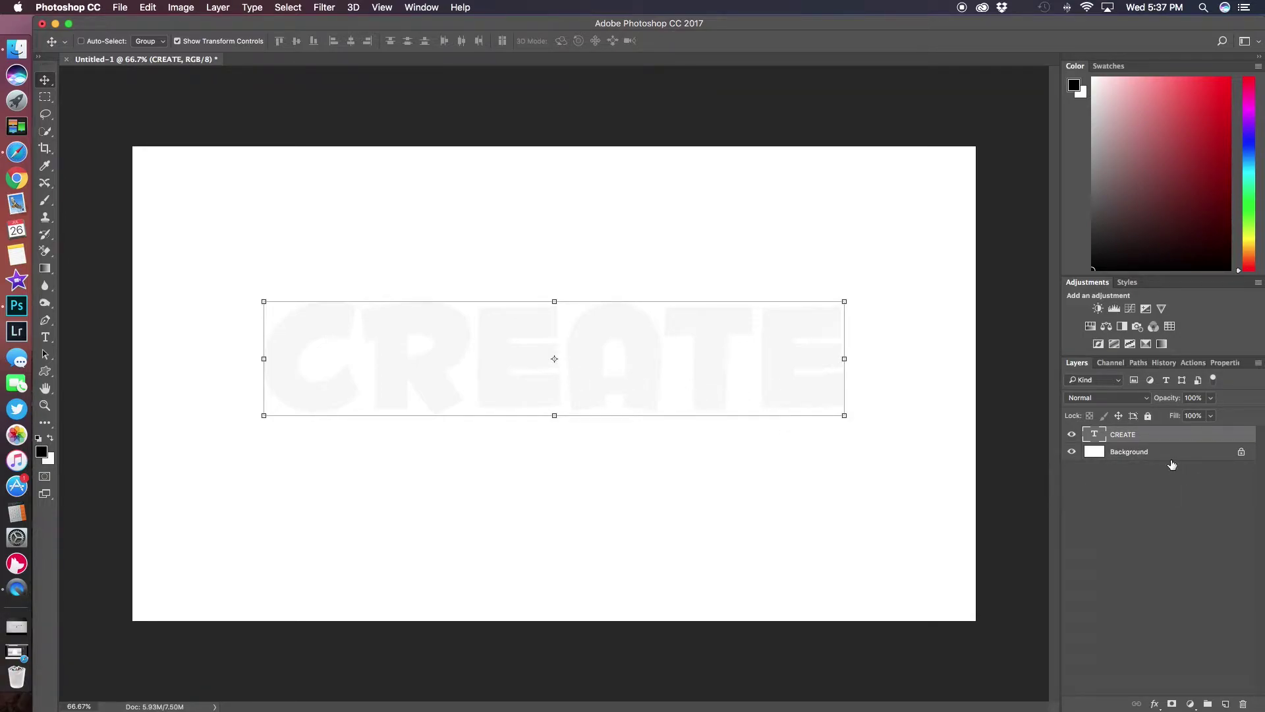
pyautogui.rightClick(1138, 436)
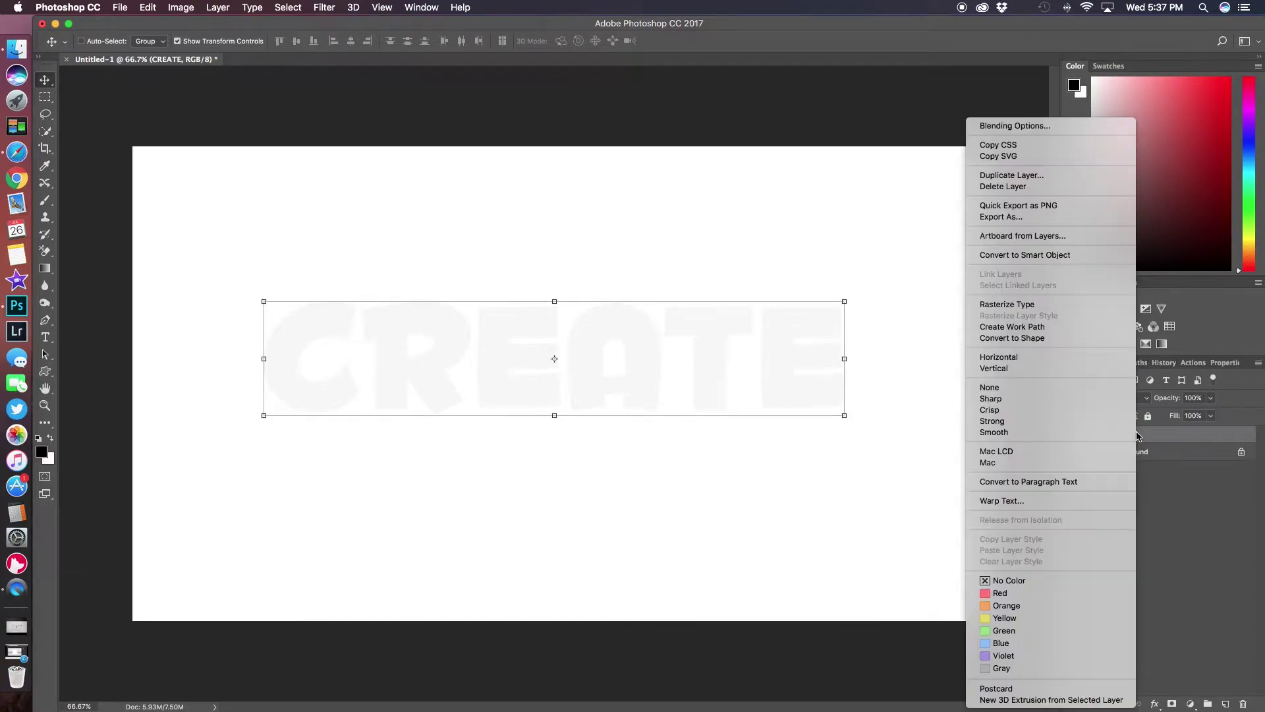
pyautogui.click(1037, 701)
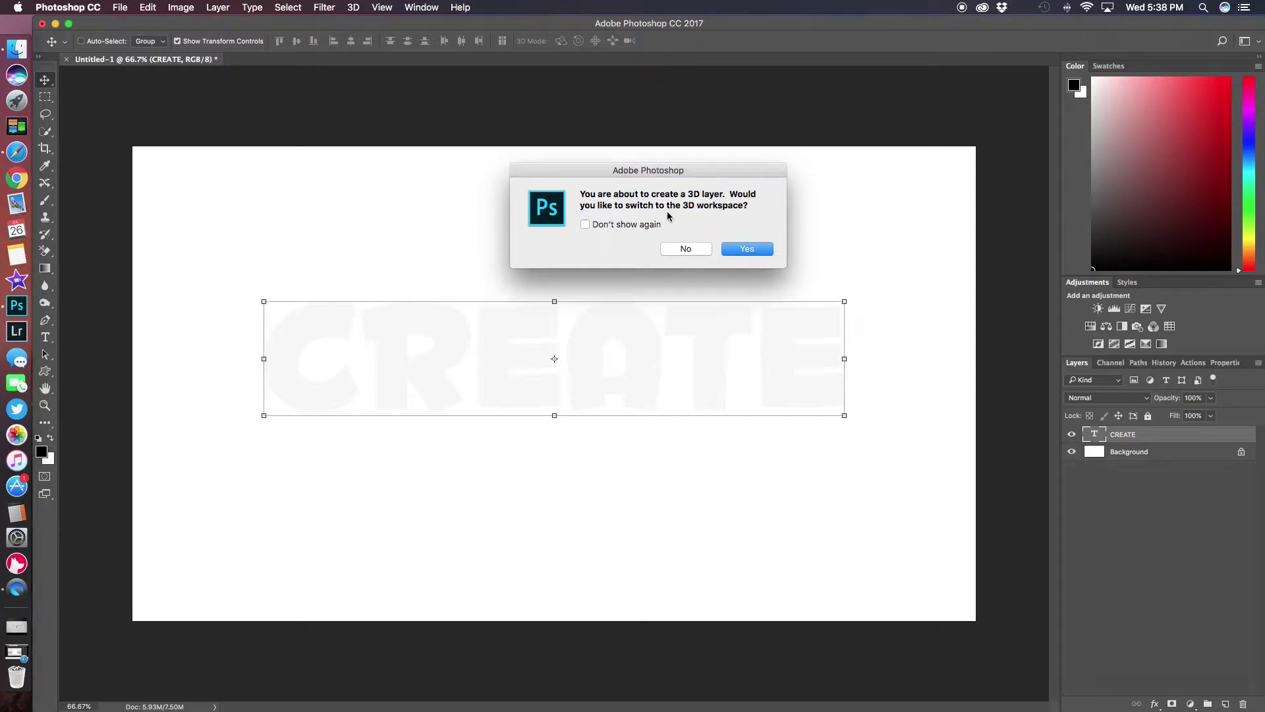
pyautogui.click(755, 251)
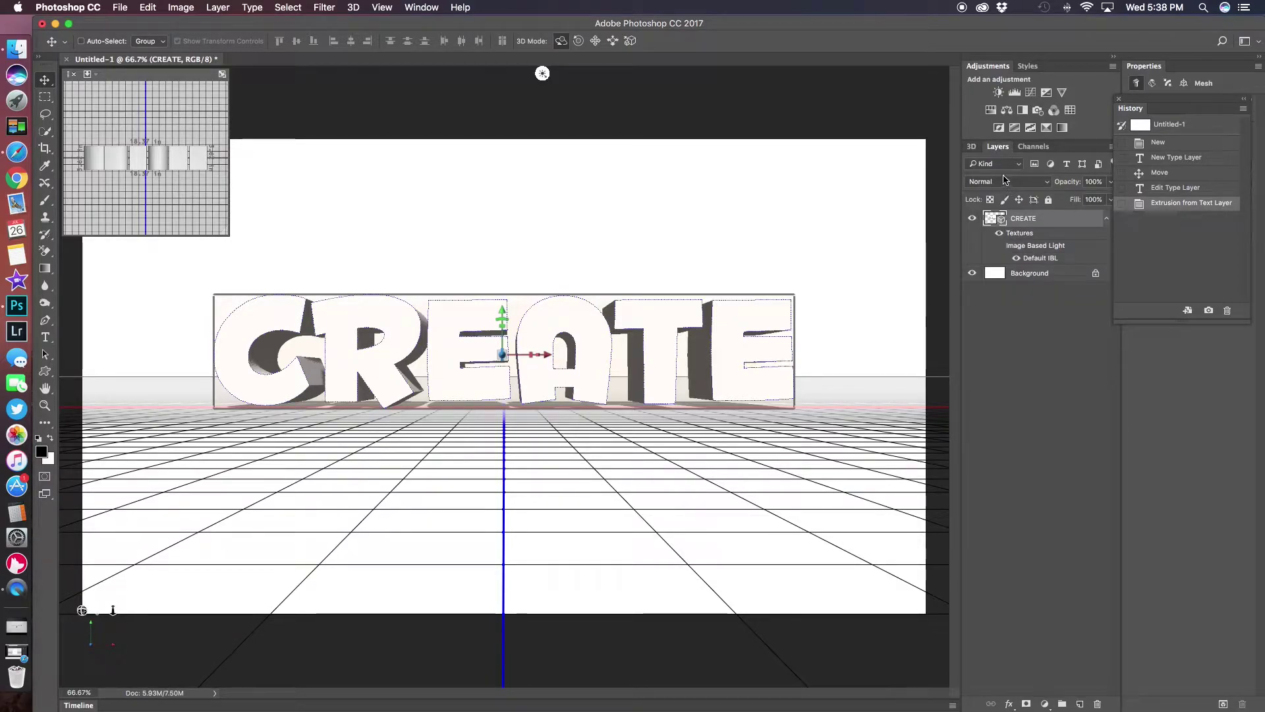
# - Convert the Background layer into a 3D postcard
pyautogui.click(1035, 273)
pyautogui.rightClick(1035, 274)
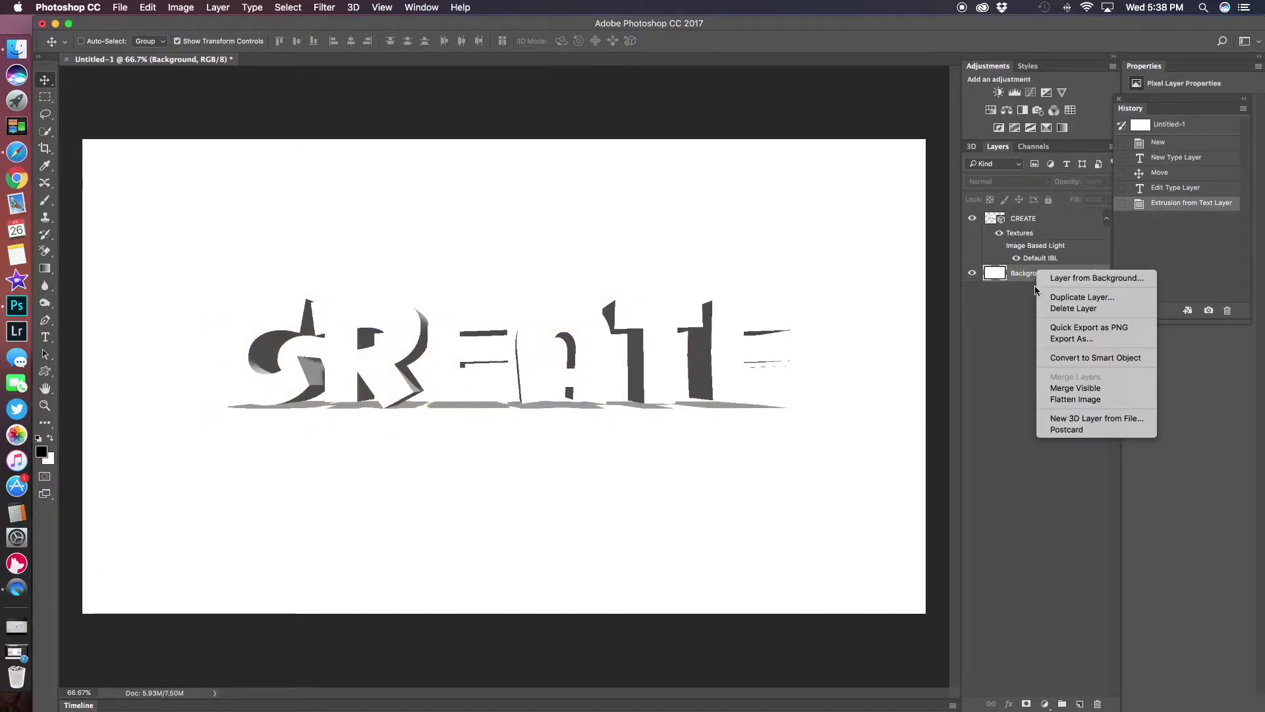
pyautogui.click(1064, 432)
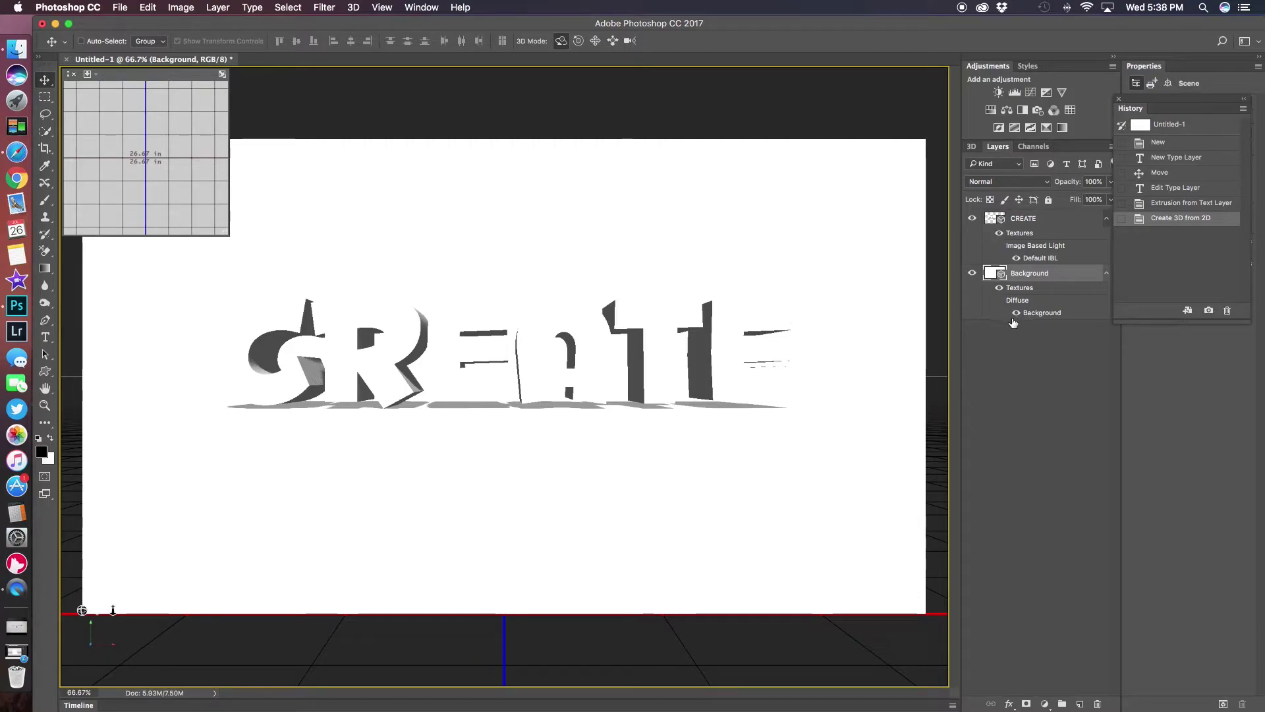
# - Merge the CREATE and Background 3D layers into a single 3D layer
pyautogui.keyDown('shift'); pyautogui.click(1021, 220); pyautogui.keyUp('shift')
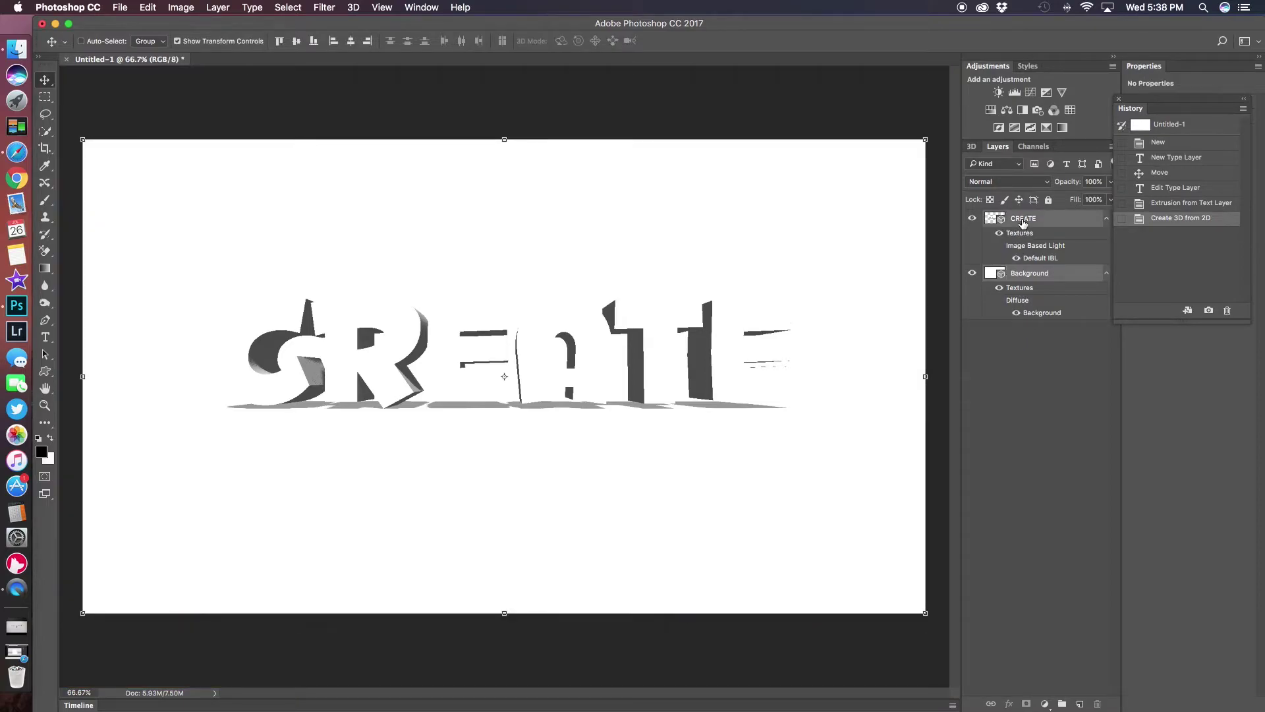
pyautogui.click(354, 8)
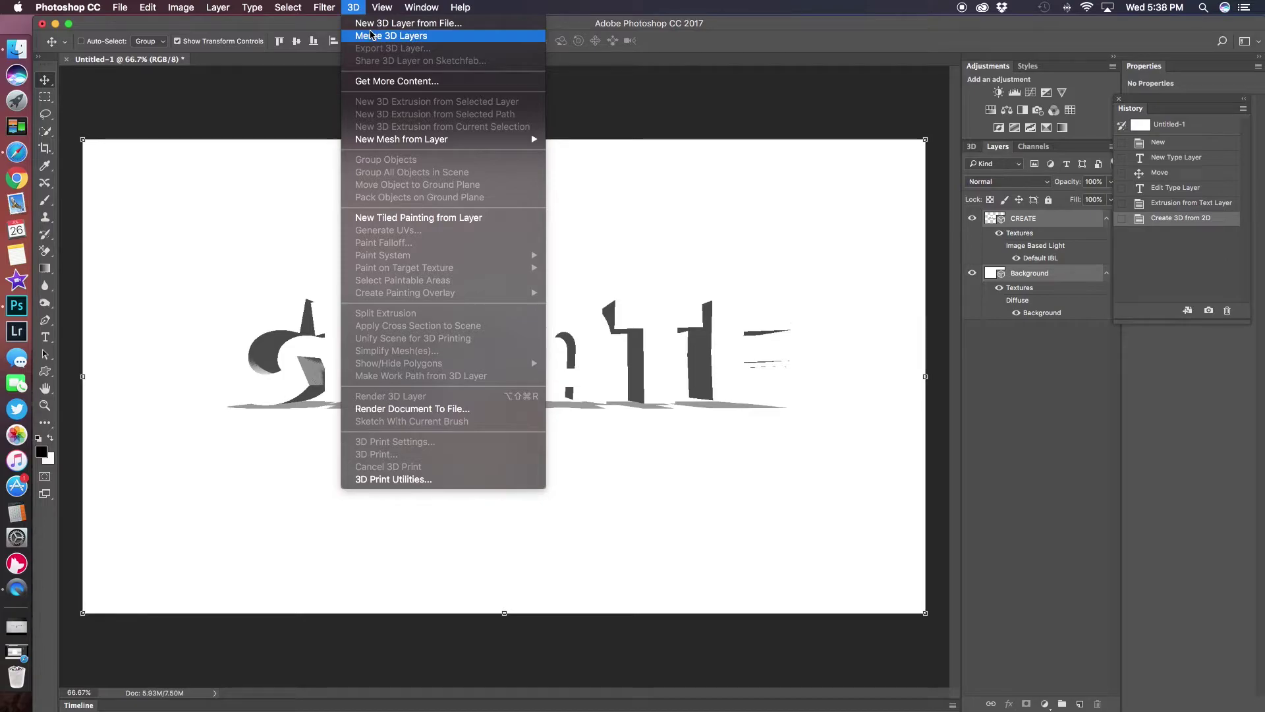
pyautogui.click(371, 35)
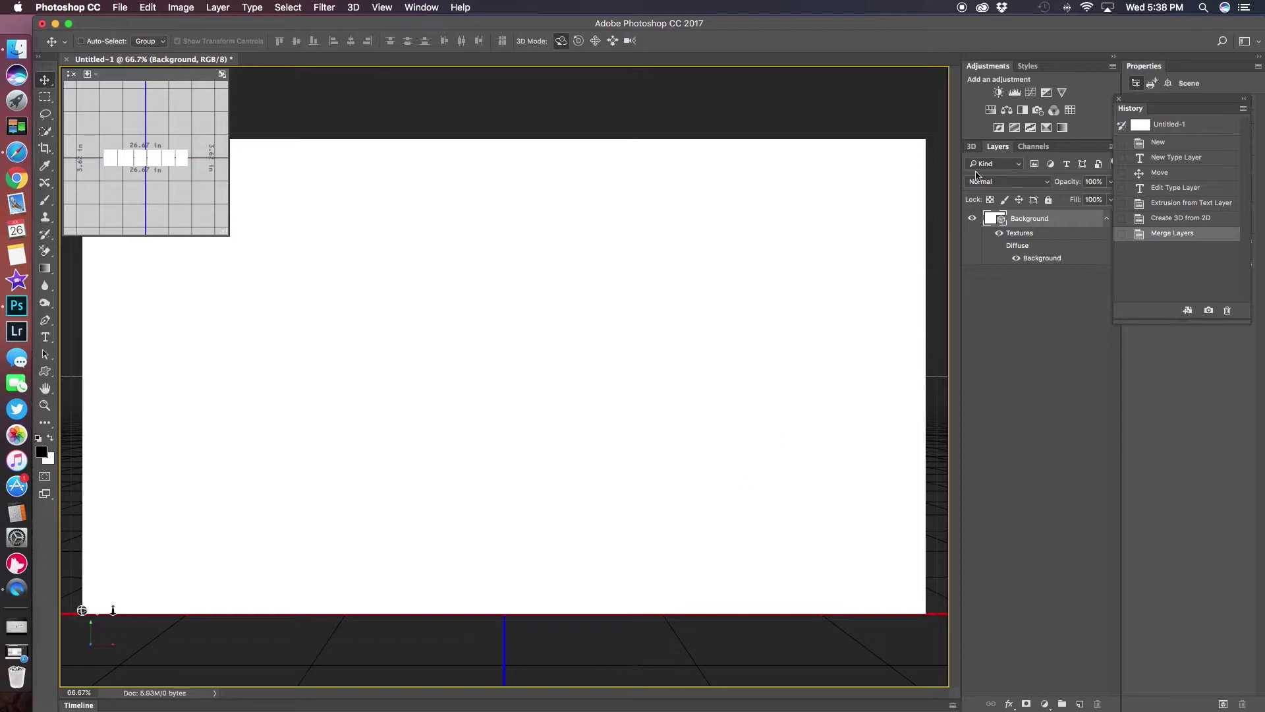
# - Show and hide the Background Mesh and the CREATE mesh in the 3D scene to tell the two objects apart
pyautogui.click(972, 147)
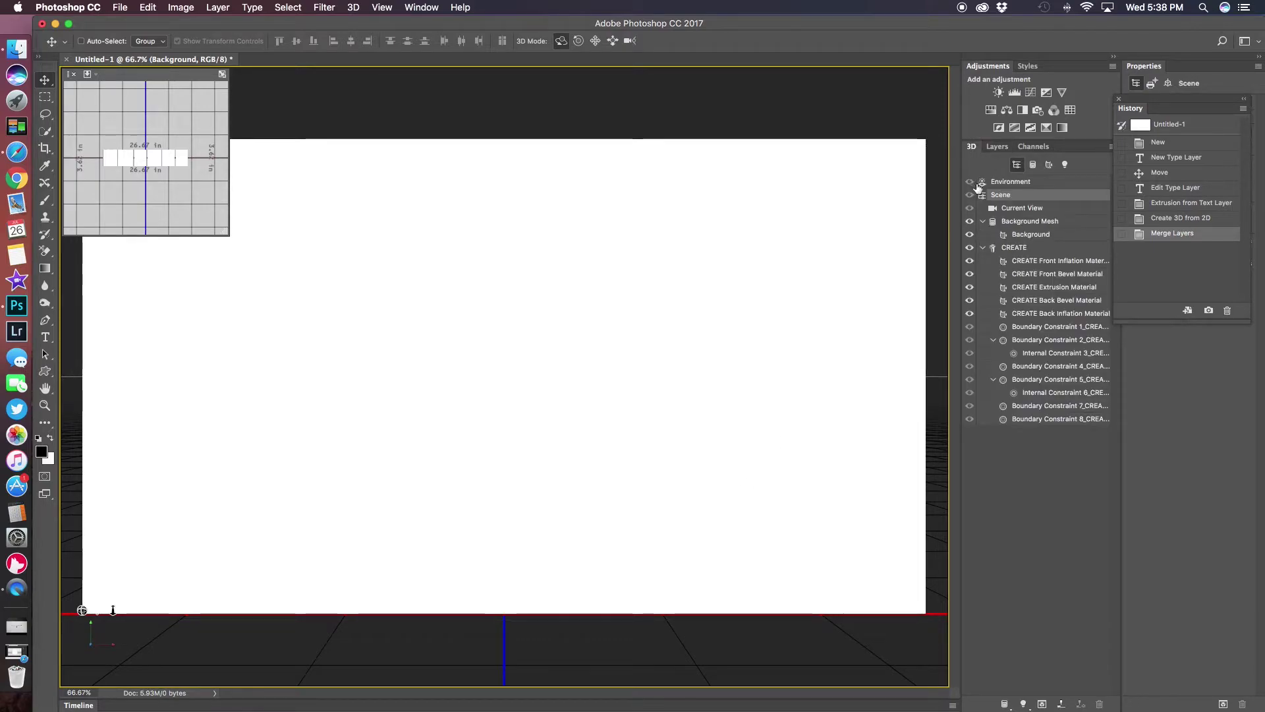
pyautogui.click(984, 248)
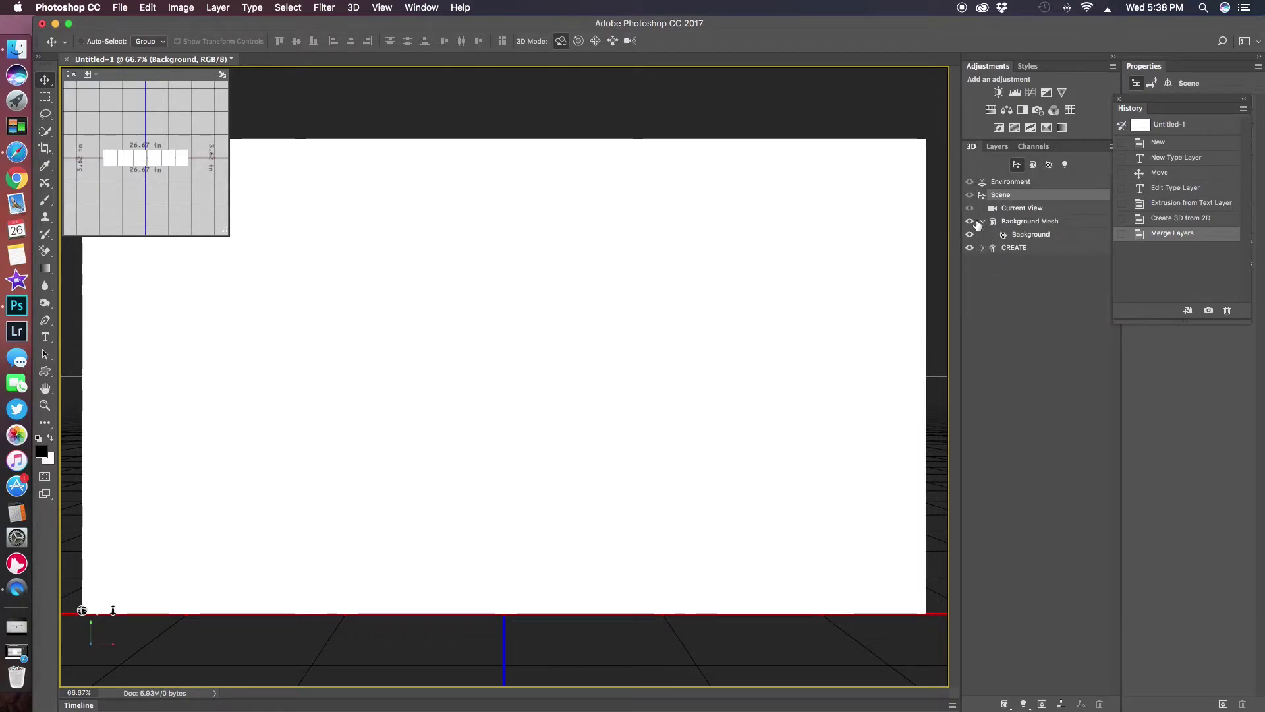
pyautogui.click(970, 224)
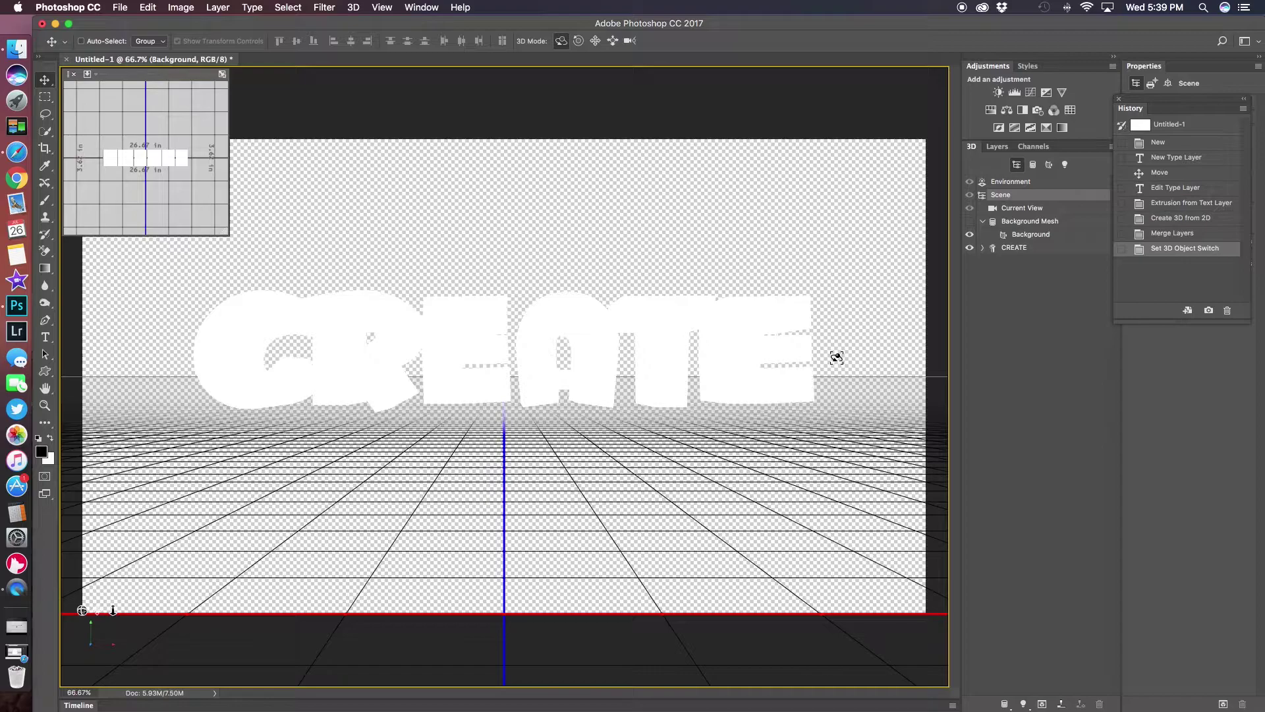
pyautogui.click(970, 222)
pyautogui.click(969, 248)
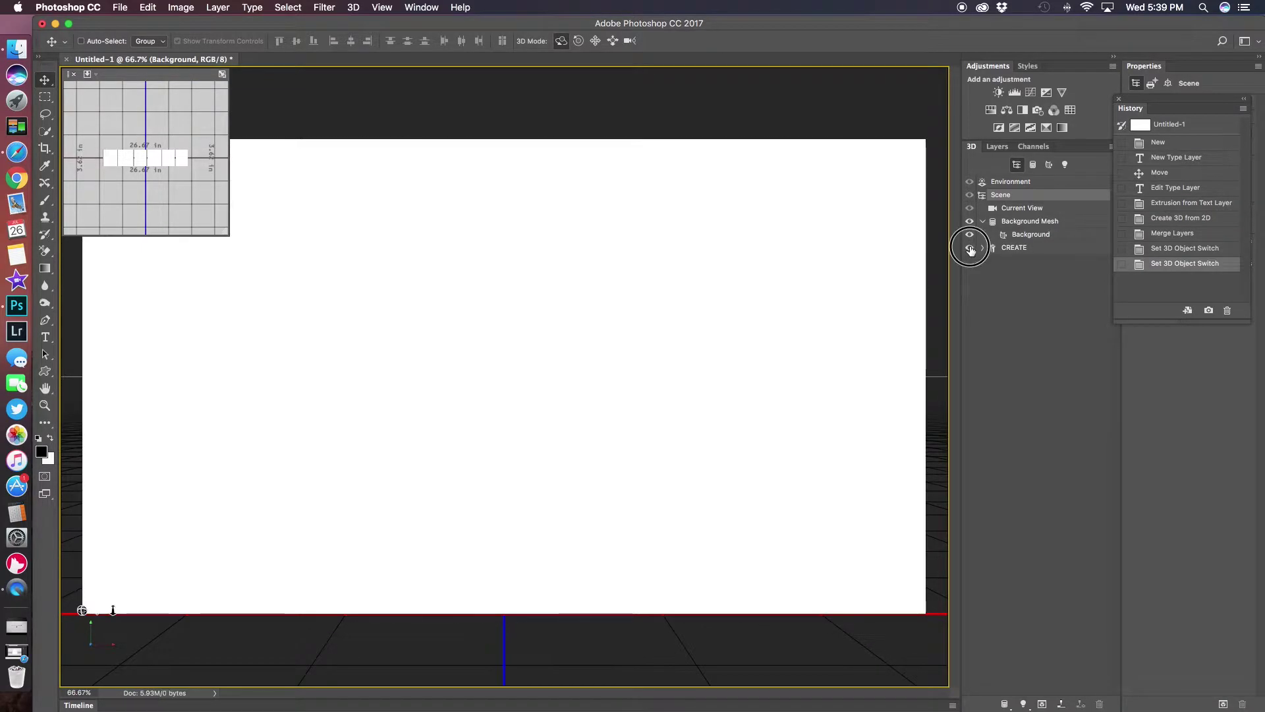
pyautogui.click(969, 248)
pyautogui.click(969, 222)
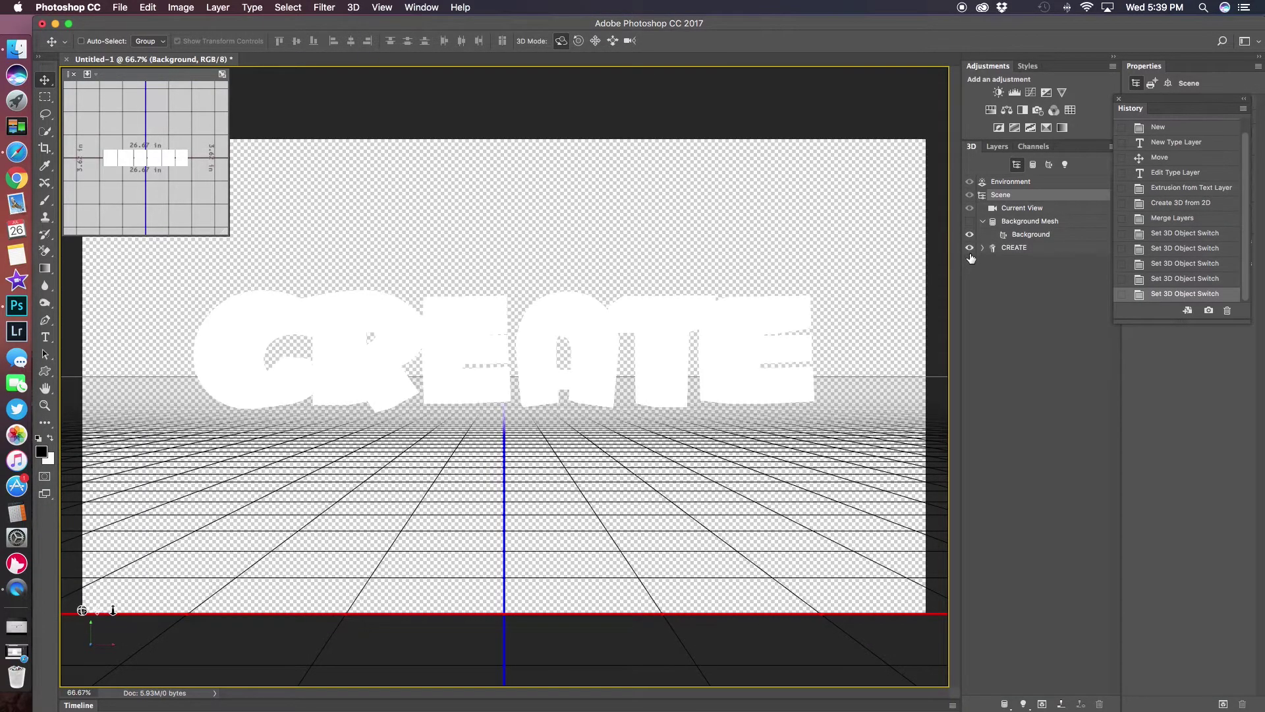
pyautogui.click(969, 249)
pyautogui.click(969, 249)
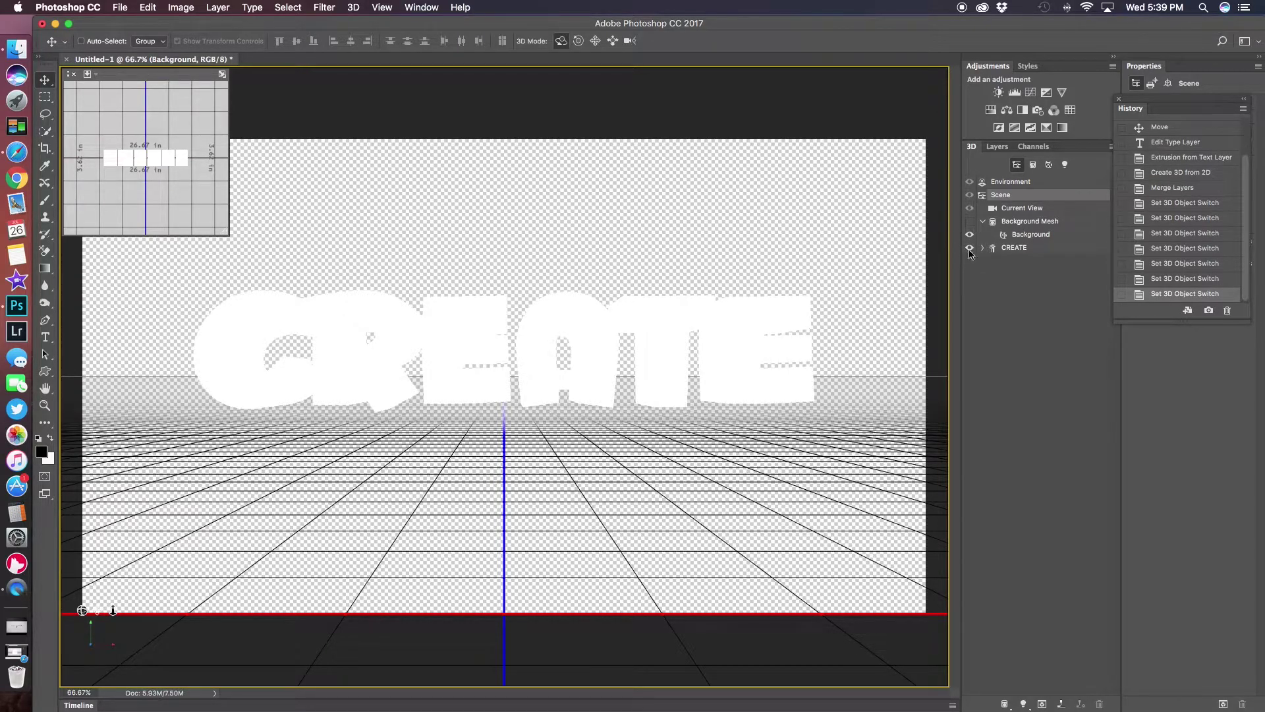
pyautogui.click(970, 248)
pyautogui.click(969, 249)
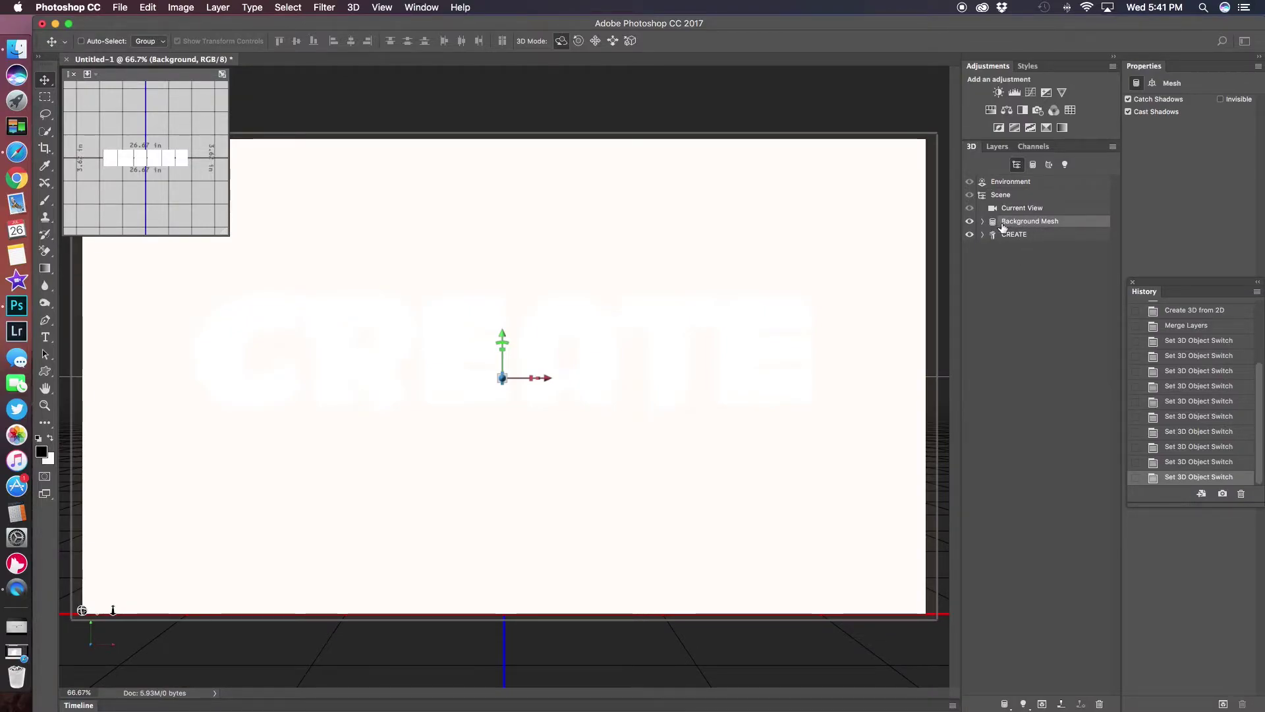
# - Select the Background Mesh and CREATE together and orbit the camera to examine from the side how they intersect
pyautogui.keyDown('shift'); pyautogui.click(1024, 236); pyautogui.keyUp('shift')
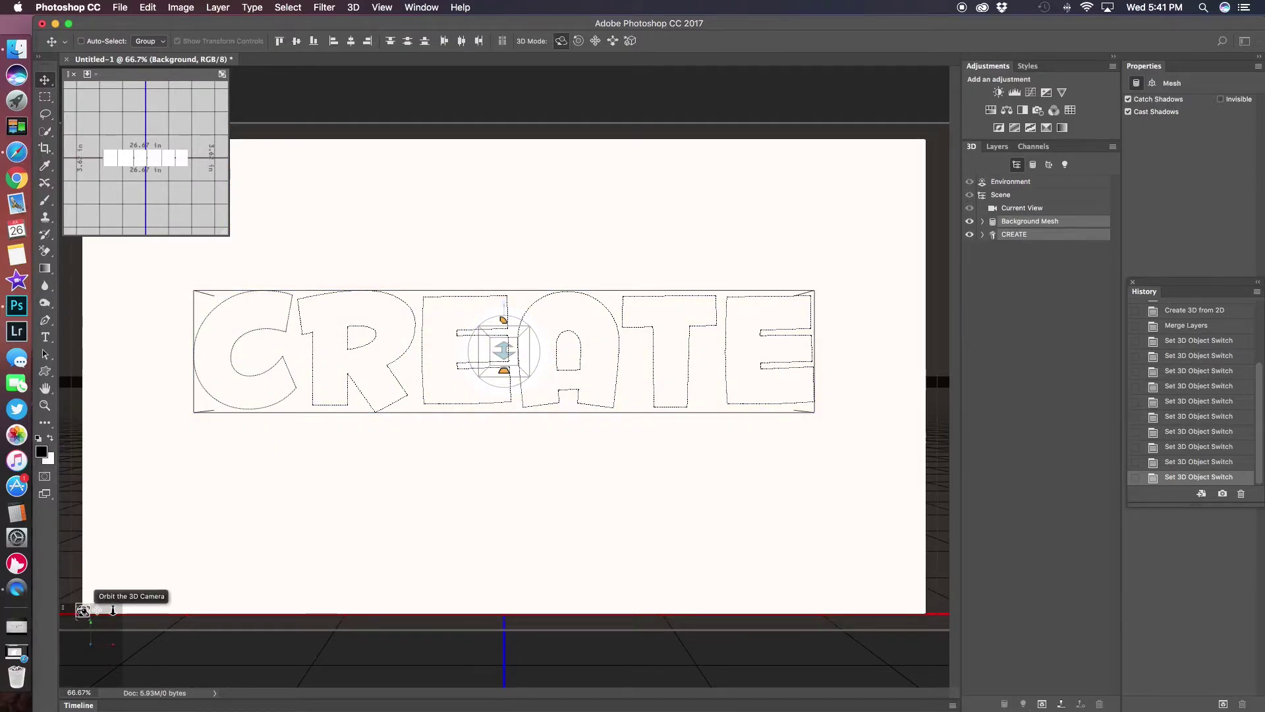
pyautogui.moveTo(112, 610); pyautogui.dragTo(139, 621)
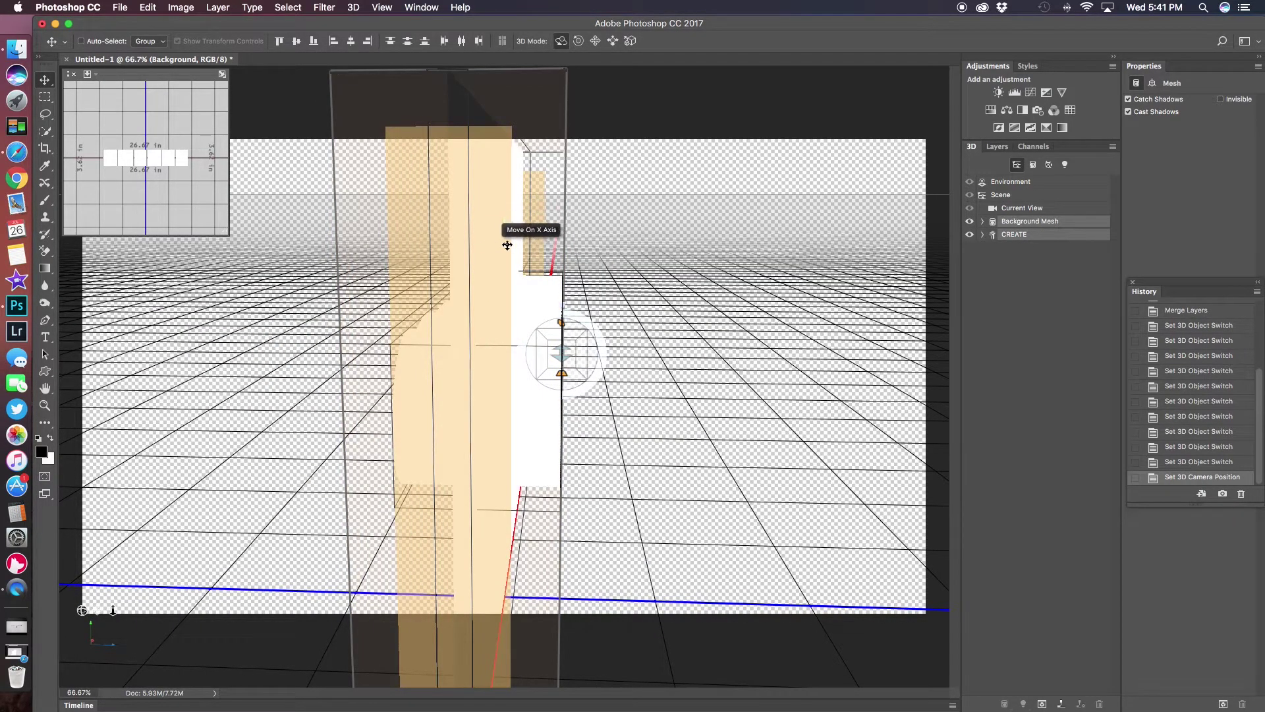
pyautogui.click(969, 222)
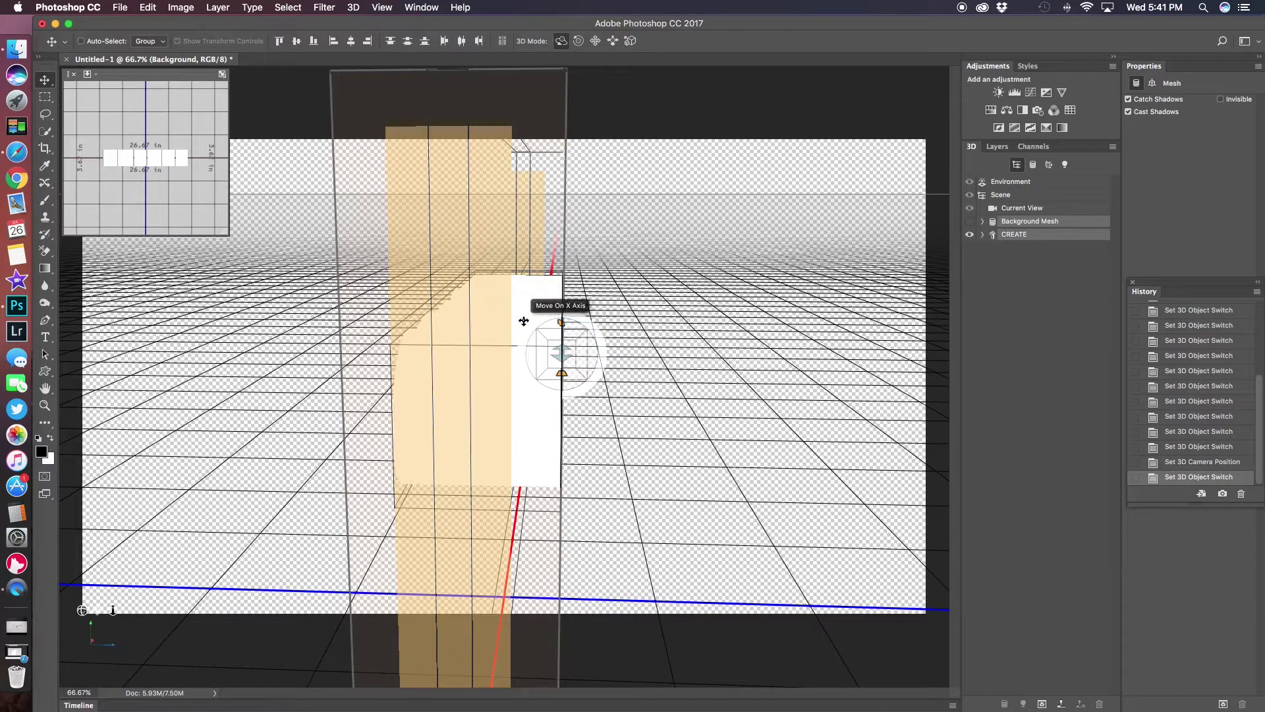
pyautogui.click(969, 221)
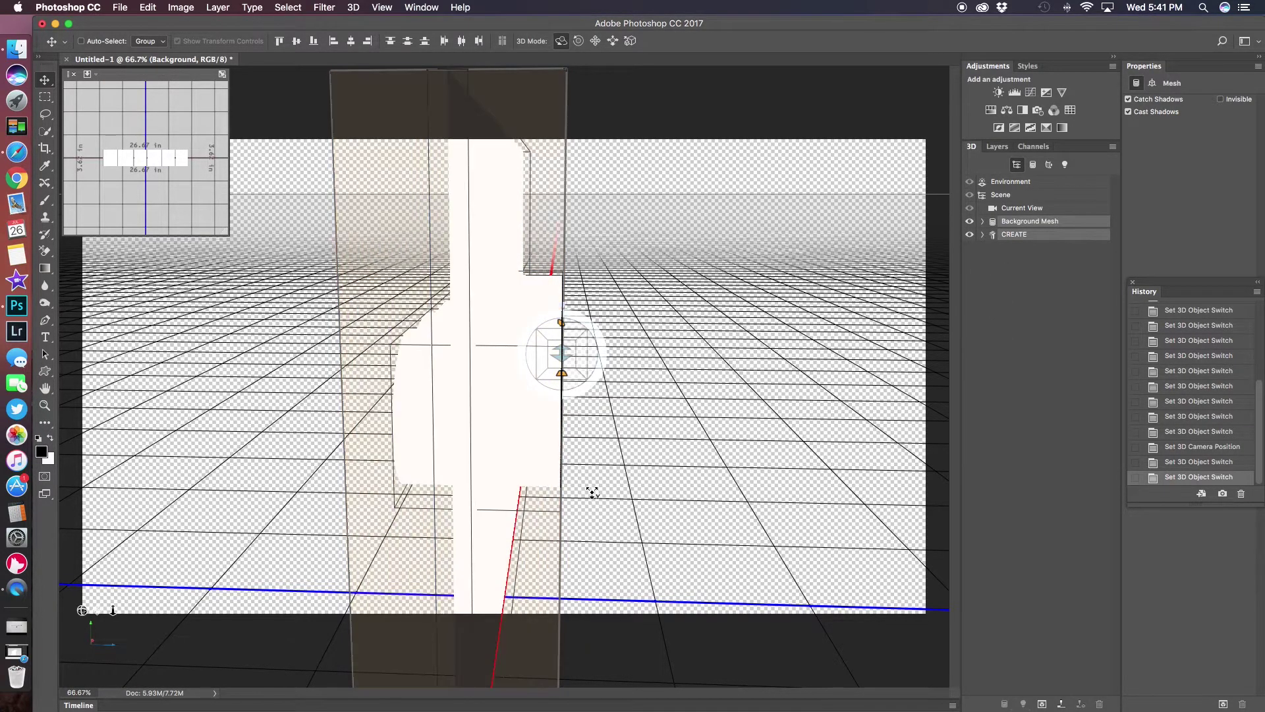
pyautogui.moveTo(586, 498); pyautogui.dragTo(590, 497)
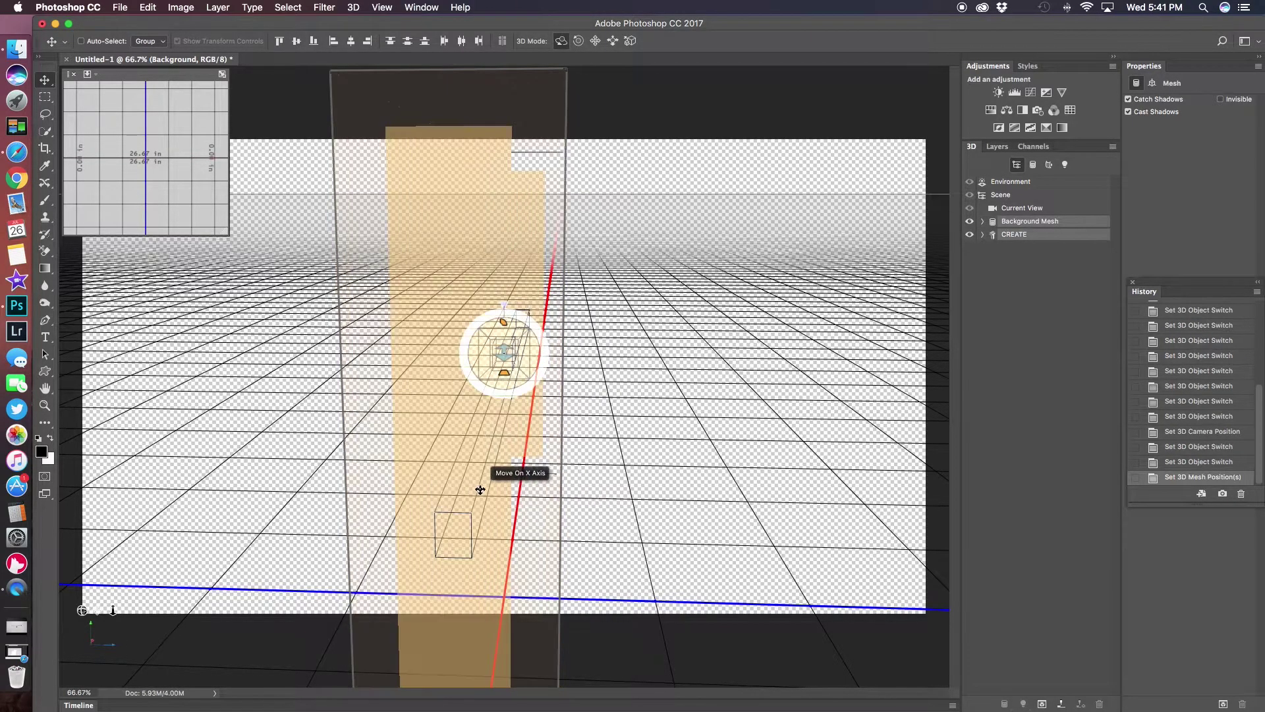
pyautogui.press('super+z')
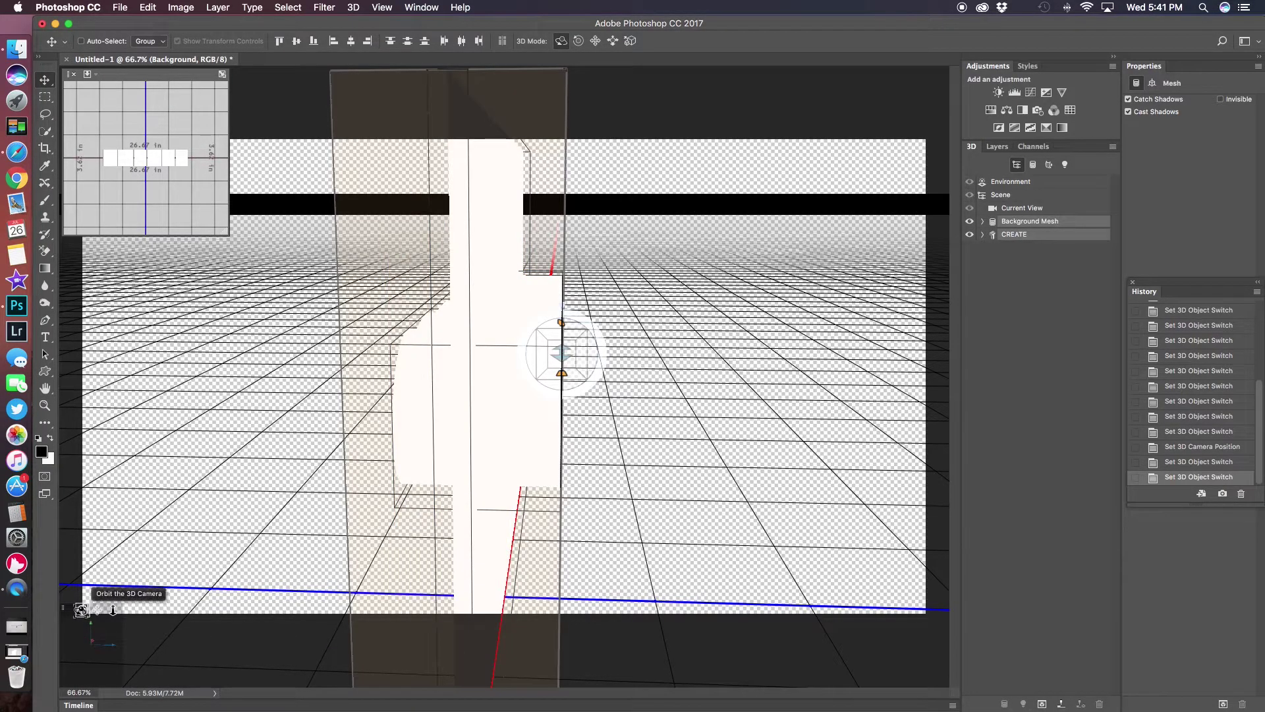
pyautogui.moveTo(84, 608); pyautogui.dragTo(83, 606)
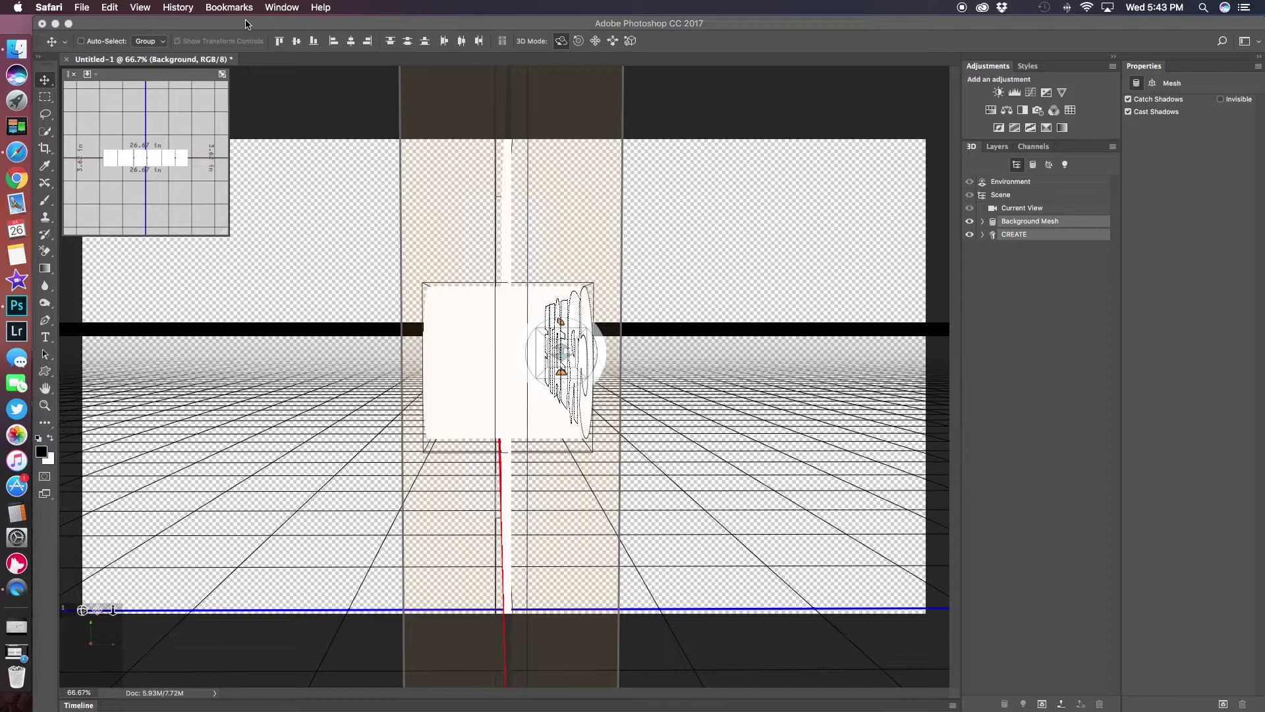
pyautogui.click(245, 25)
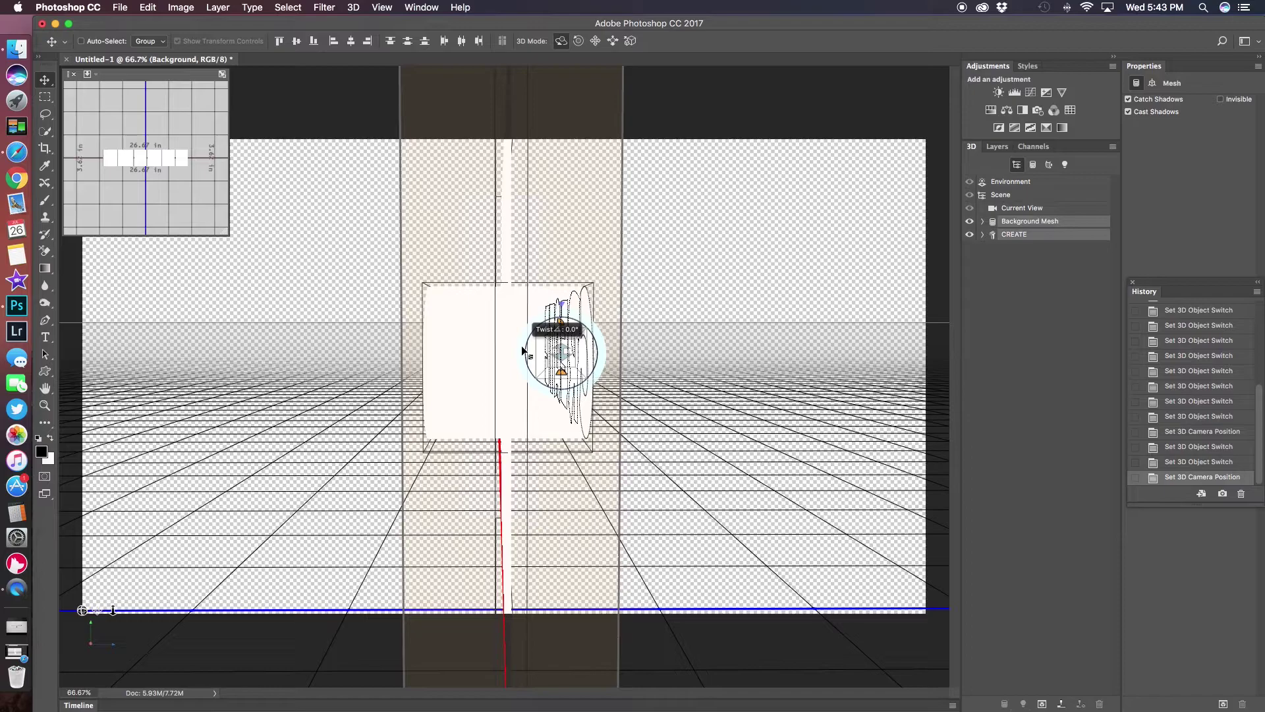
# - Set the CREATE extrusion depth to 1.156 in and align its edge with the Background Mesh so the text sits against the background
pyautogui.click(1041, 237)
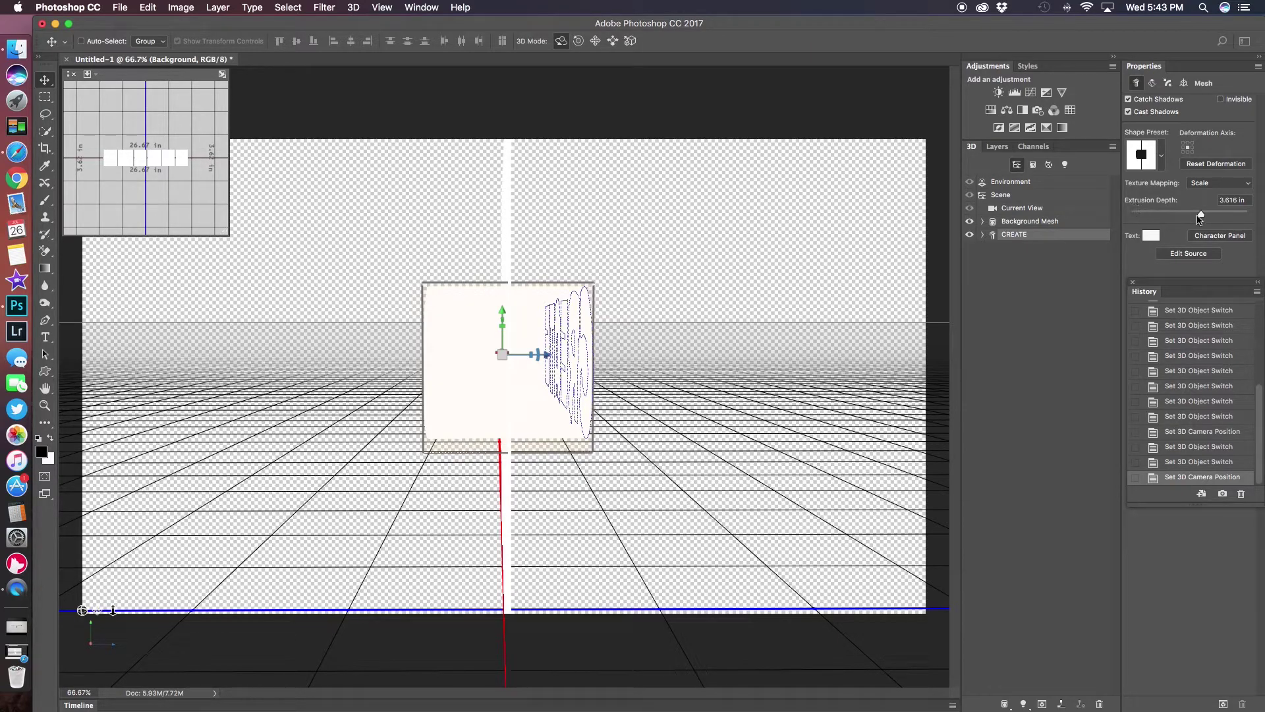
pyautogui.moveTo(1203, 219); pyautogui.dragTo(1192, 216)
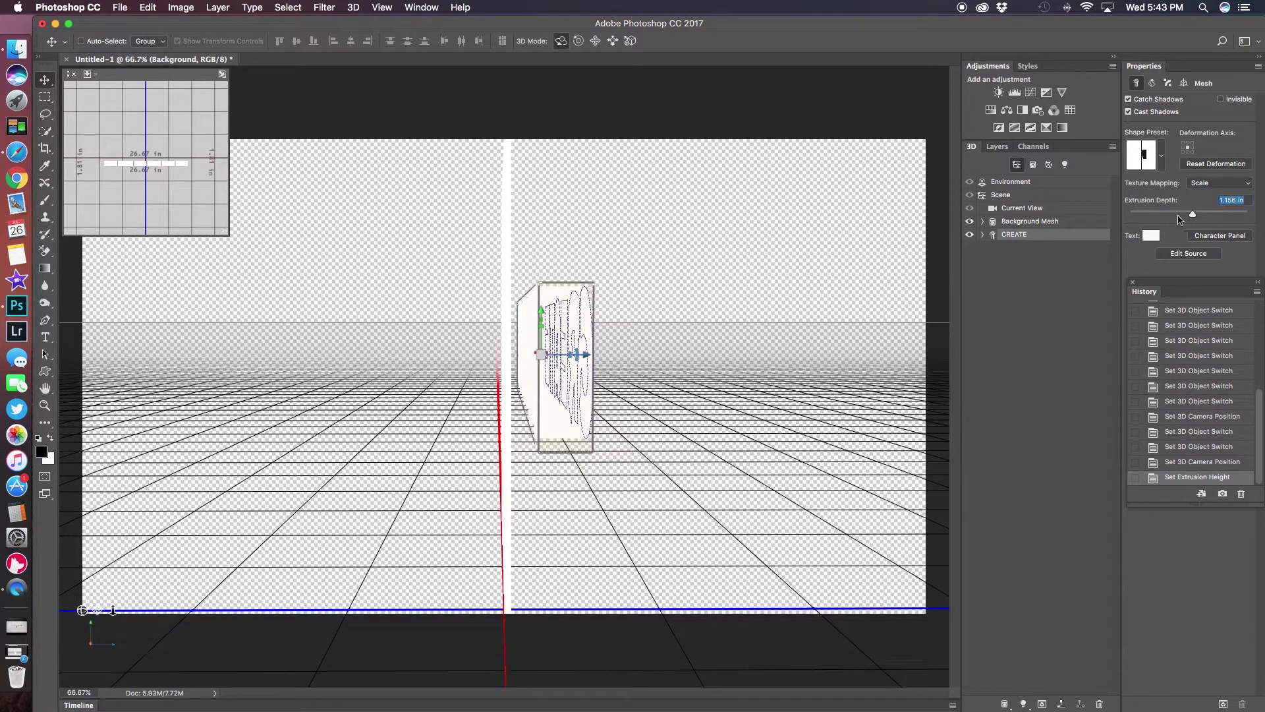
pyautogui.click(1015, 221)
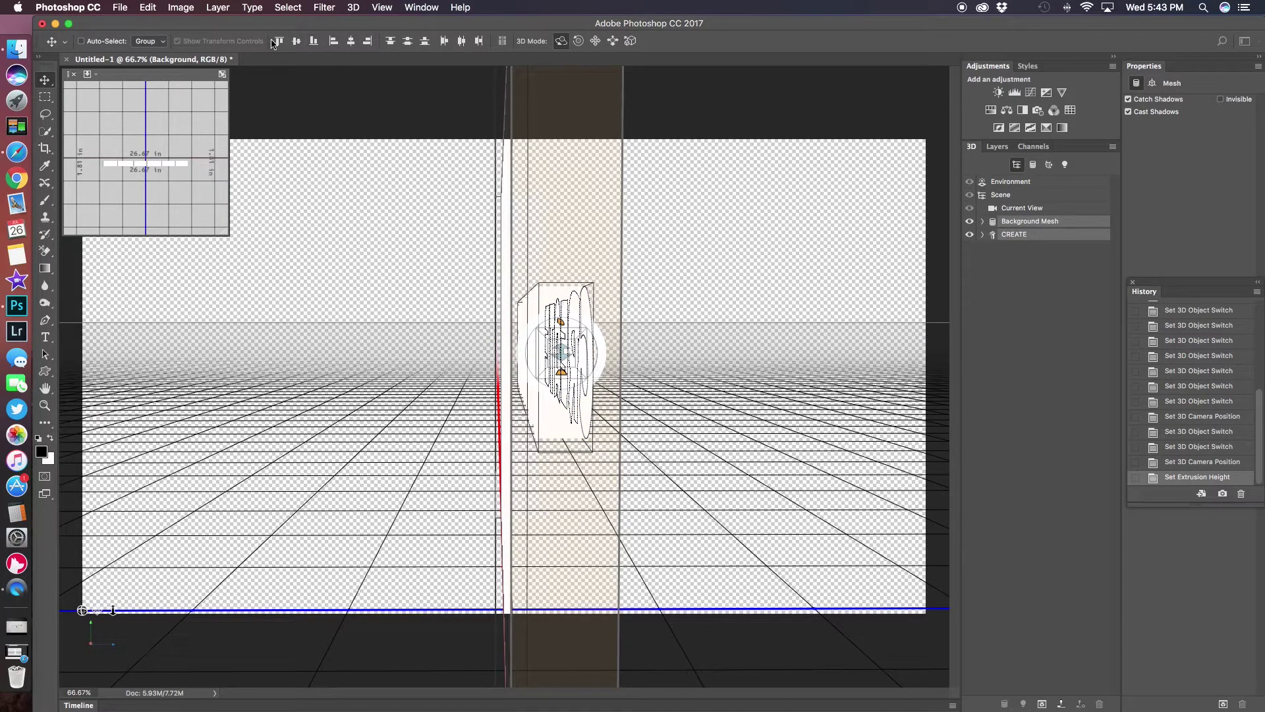
pyautogui.click(334, 42)
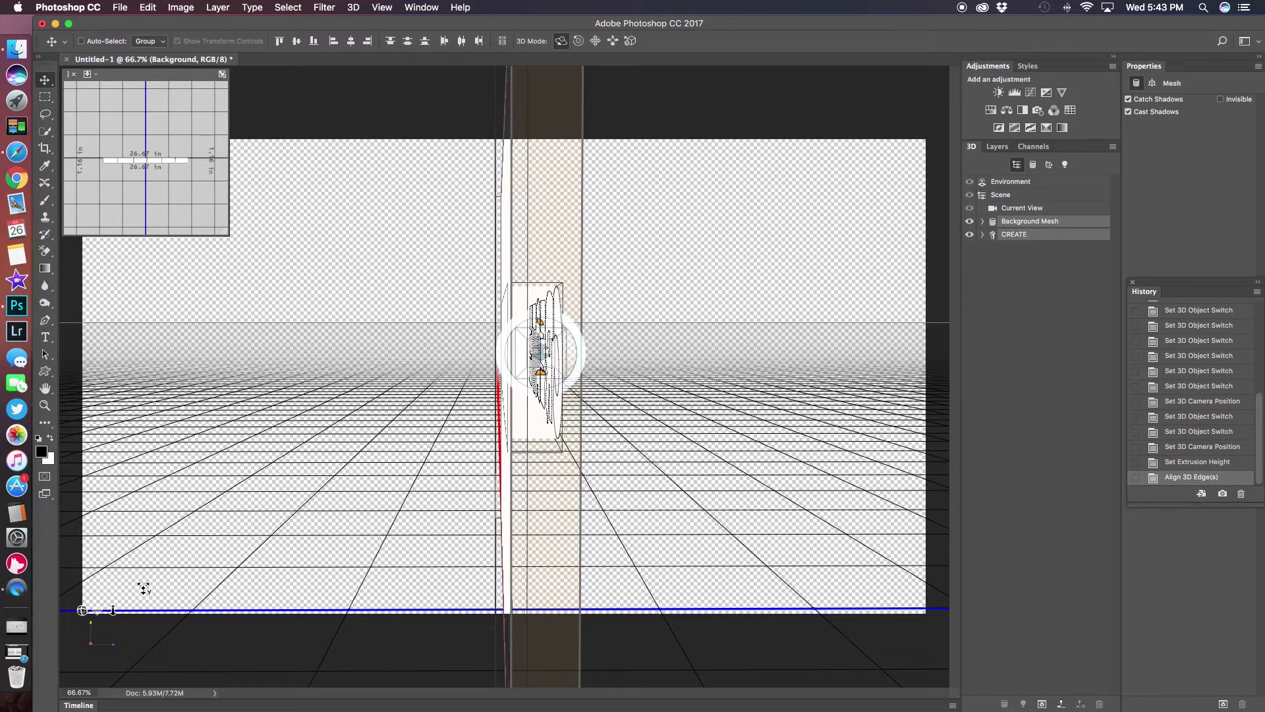
# - Orbit the camera to check the aligned text from an angle and return it to the Default view
pyautogui.moveTo(80, 611); pyautogui.dragTo(80, 610)
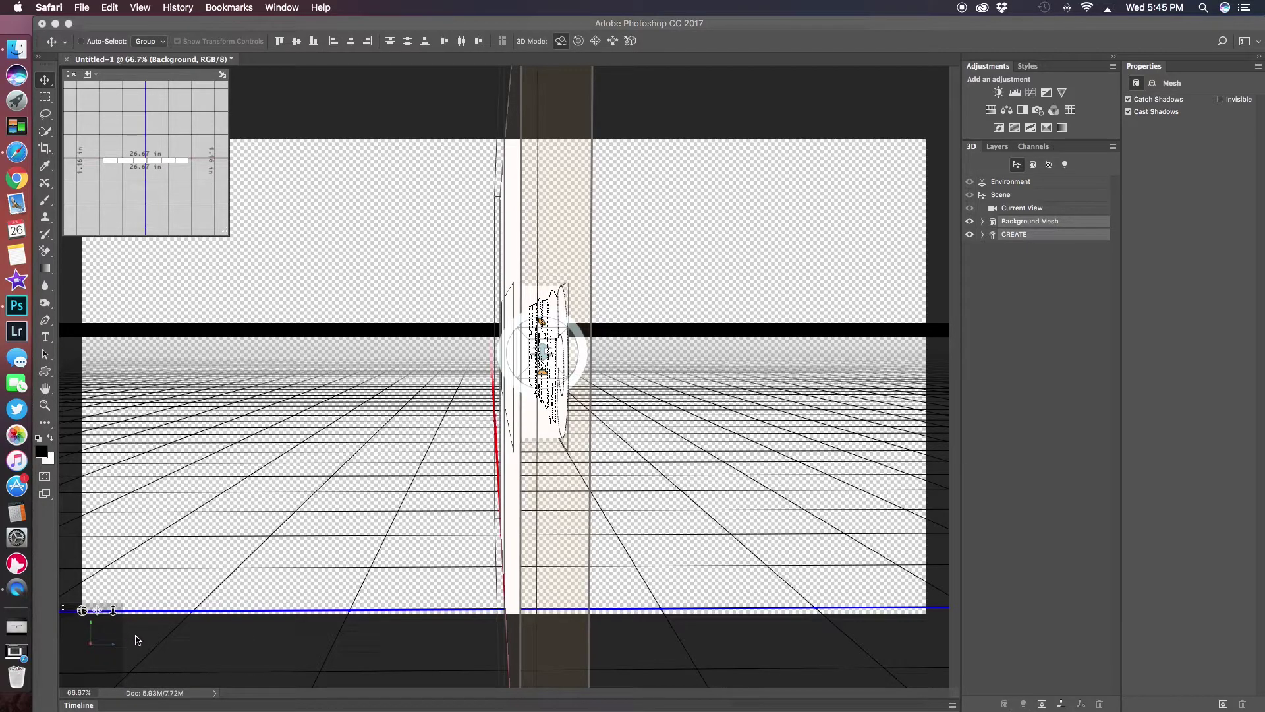
pyautogui.click(140, 651)
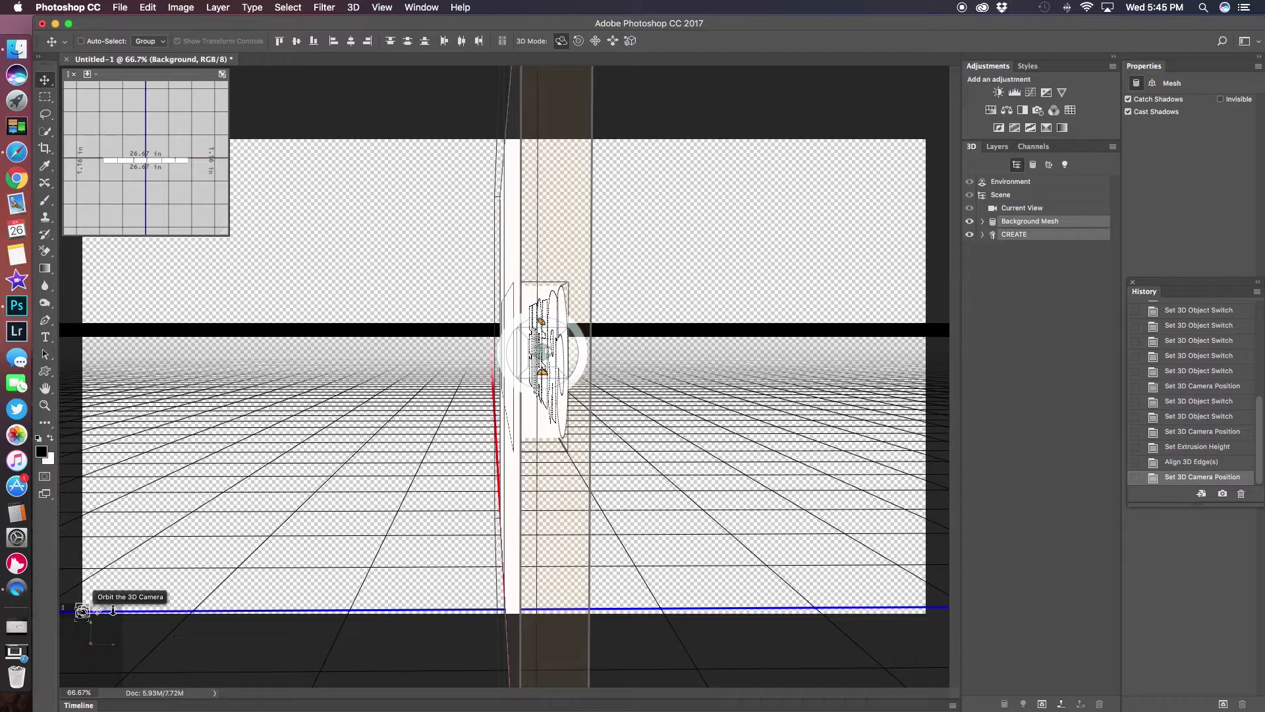
pyautogui.moveTo(113, 610); pyautogui.dragTo(81, 610)
pyautogui.moveTo(77, 610); pyautogui.dragTo(79, 613)
pyautogui.click(100, 652)
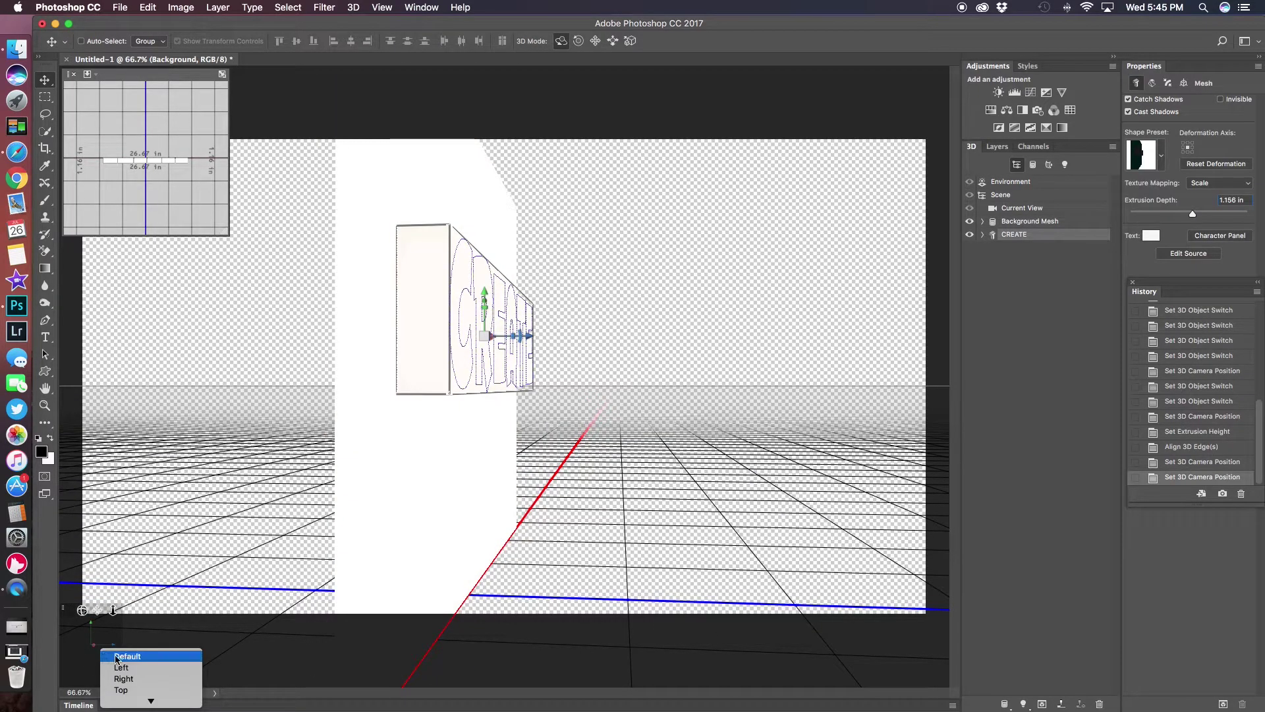
pyautogui.click(116, 655)
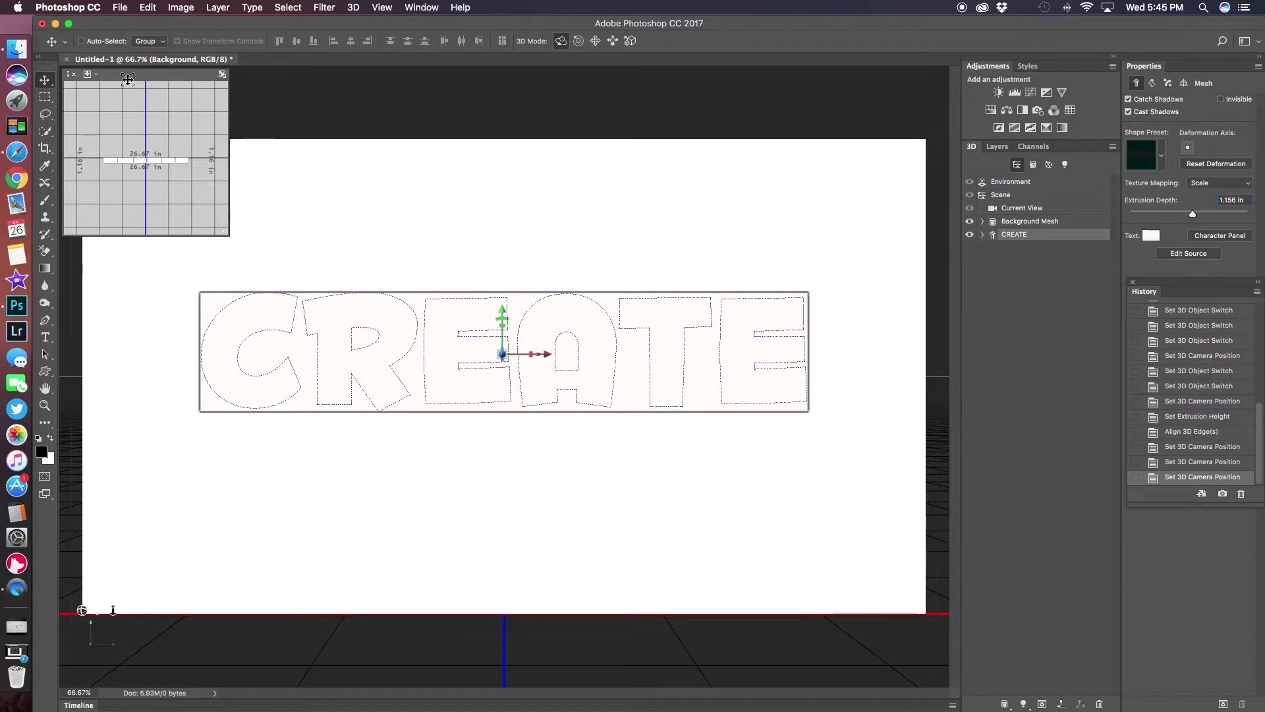
# - In the 3D preferences, set the shadow quality to Very High and the ray tracer's high quality threshold to 7
pyautogui.click(87, 8)
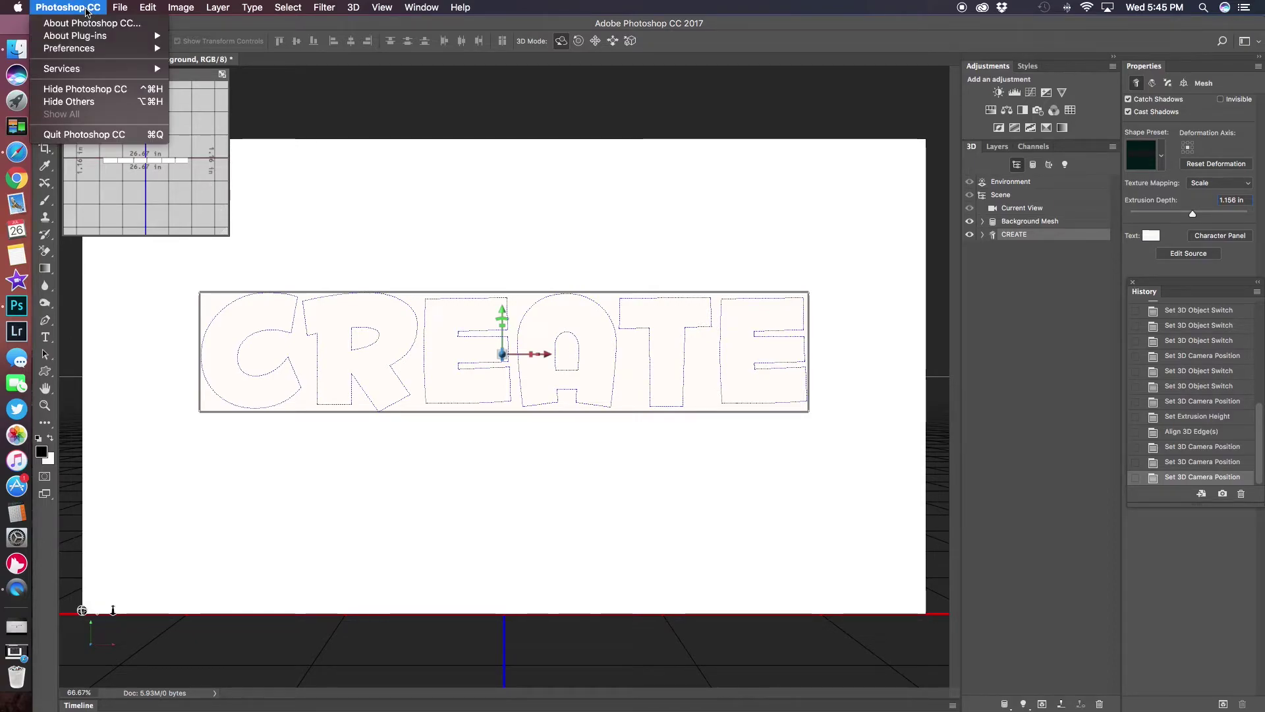
pyautogui.click(84, 8)
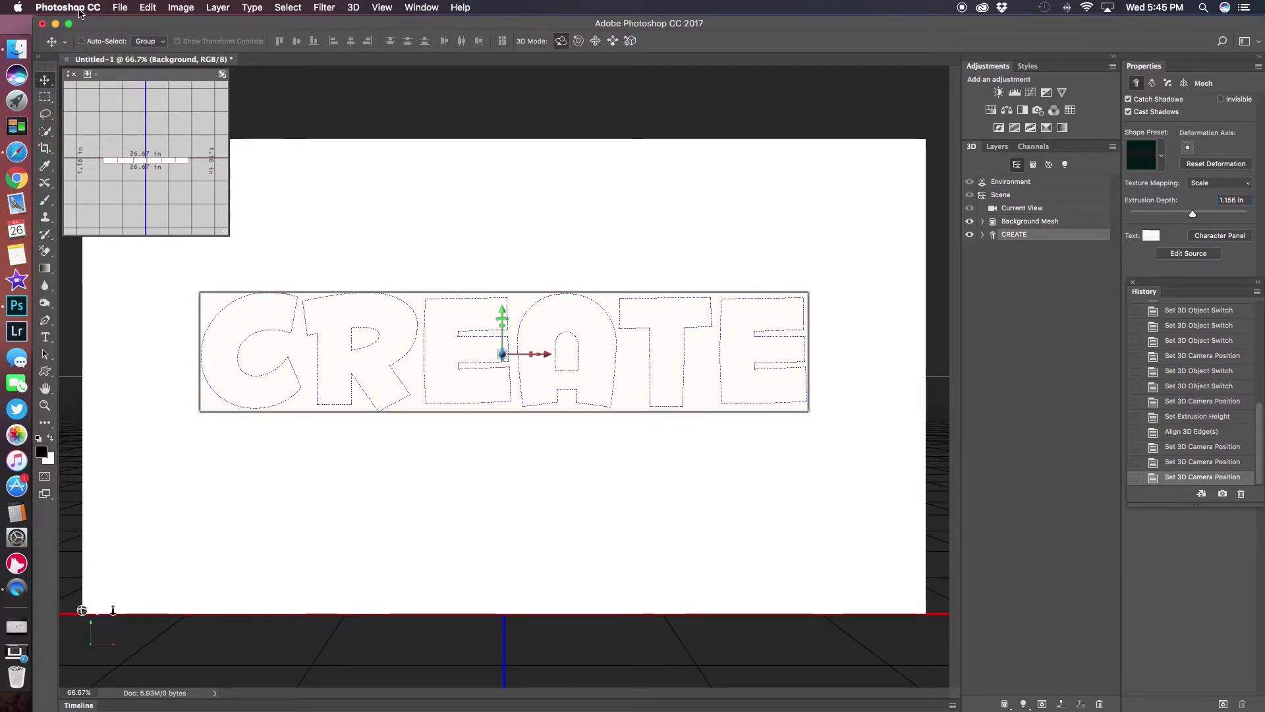
pyautogui.click(79, 9)
pyautogui.moveTo(105, 49)
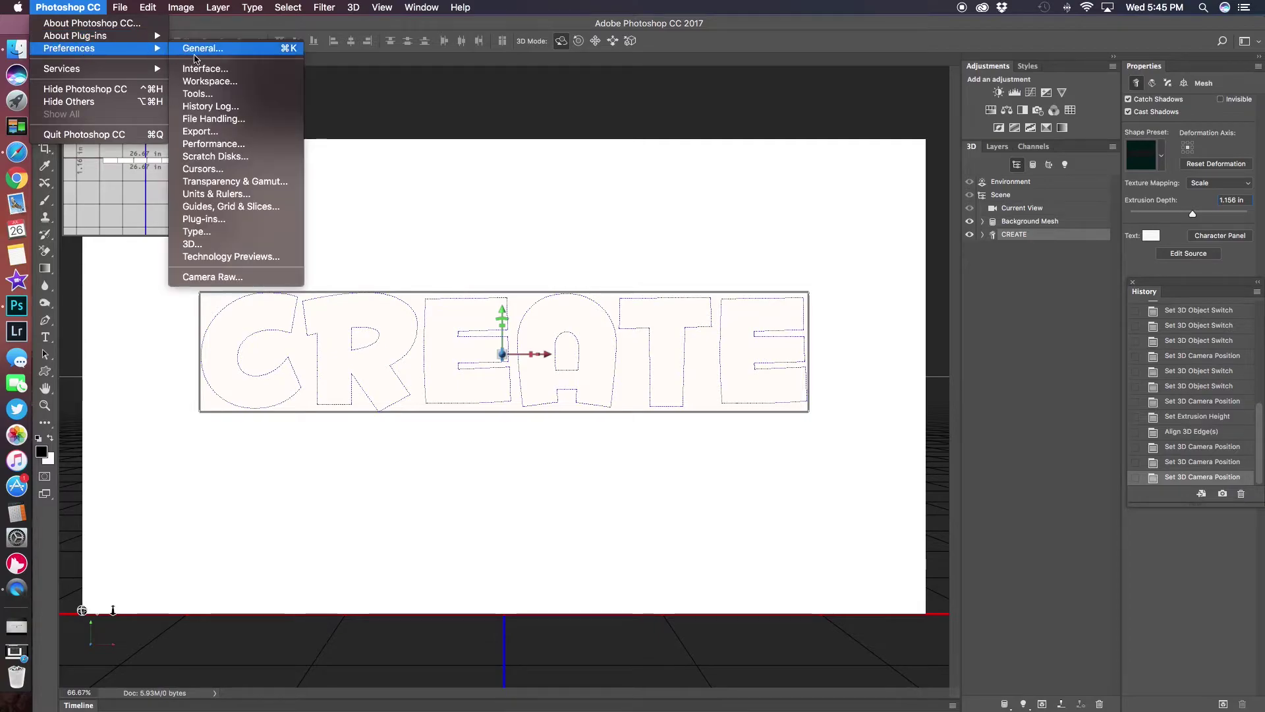
pyautogui.click(241, 244)
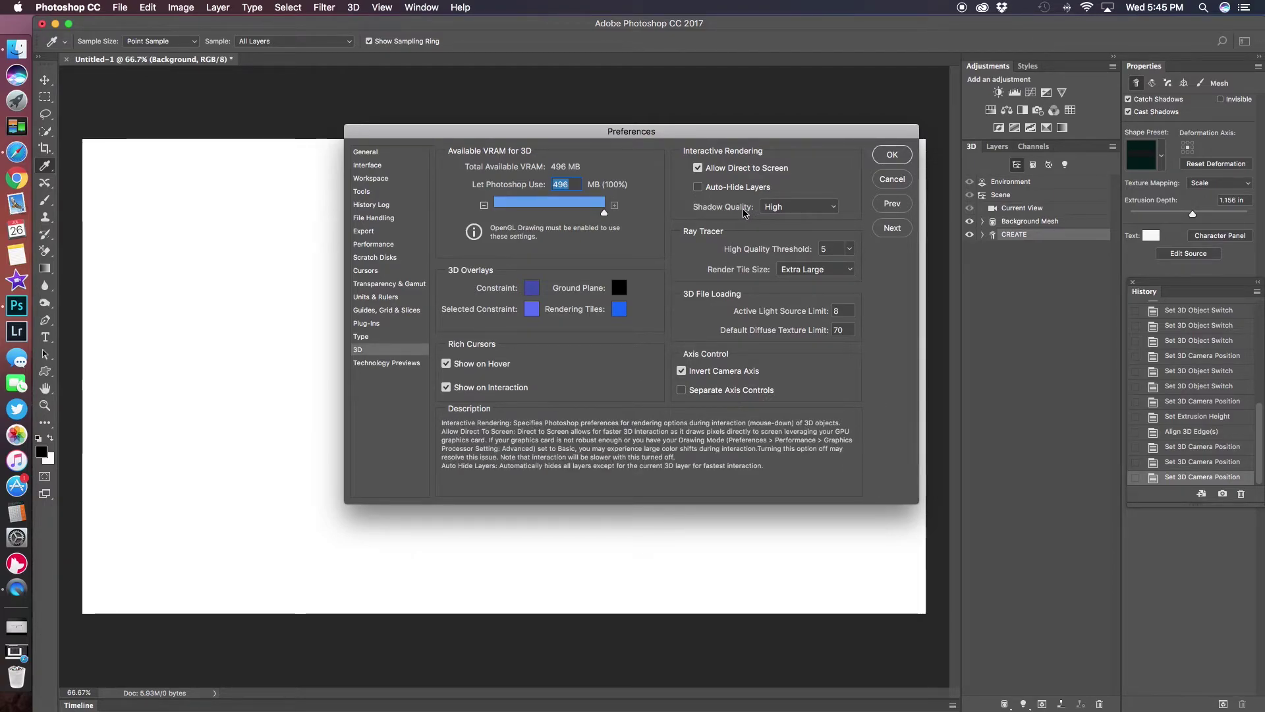
pyautogui.click(774, 208)
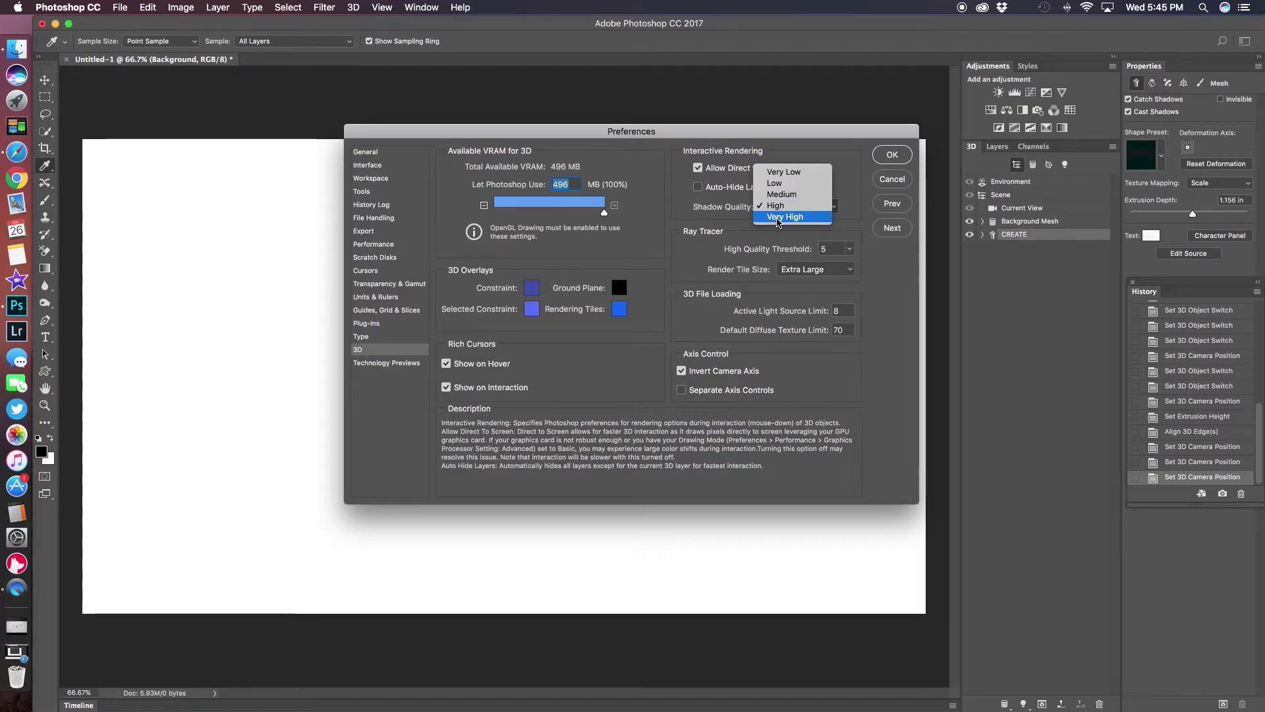
pyautogui.click(778, 216)
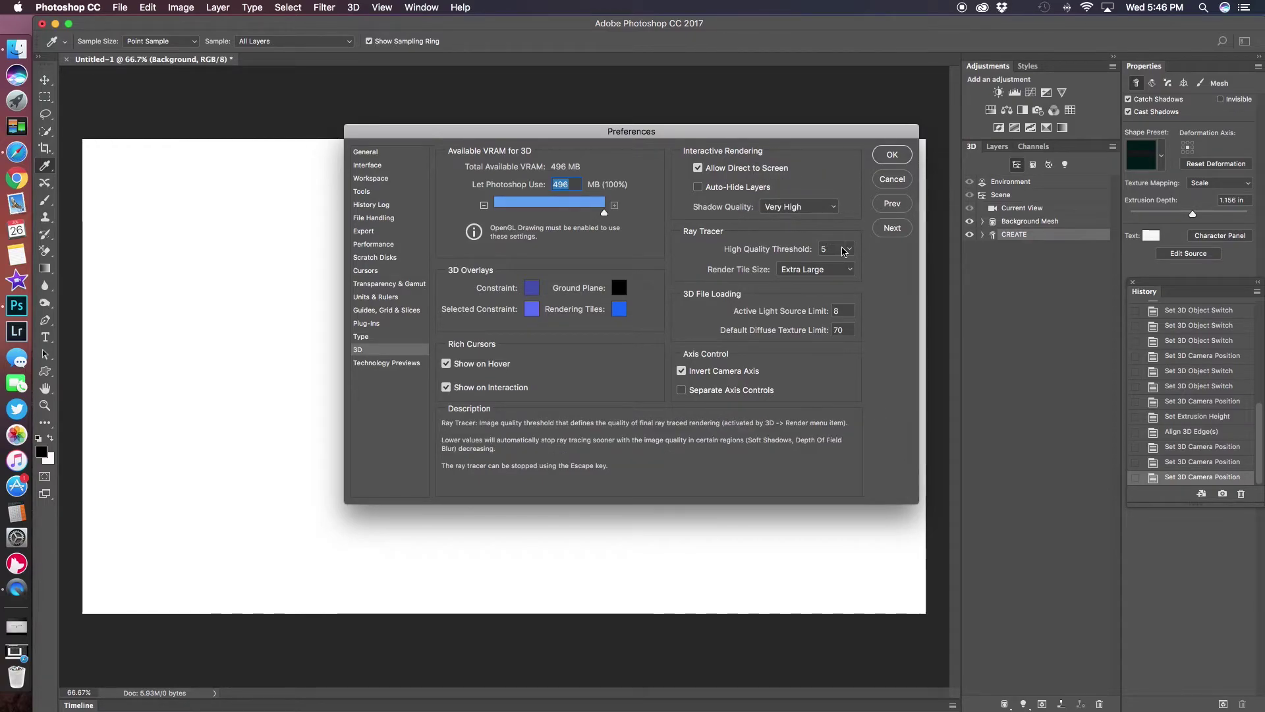
pyautogui.click(845, 250)
pyautogui.moveTo(847, 265); pyautogui.dragTo(861, 267)
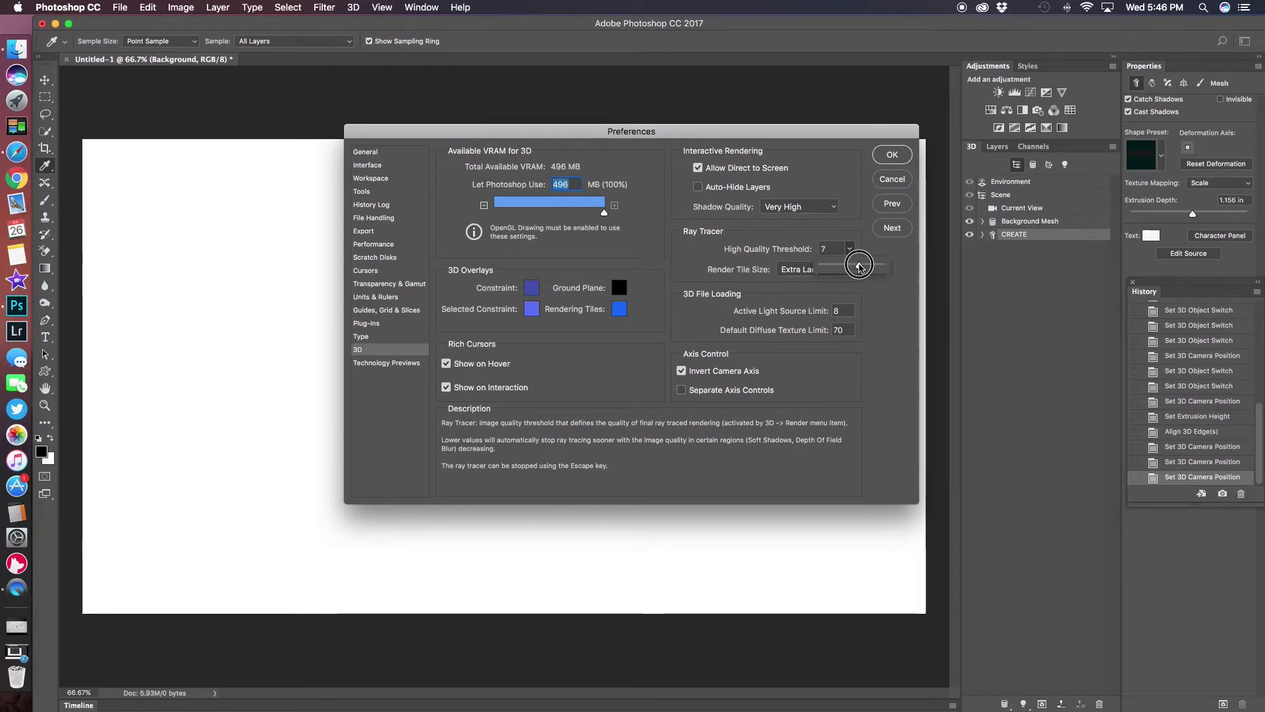
pyautogui.click(879, 307)
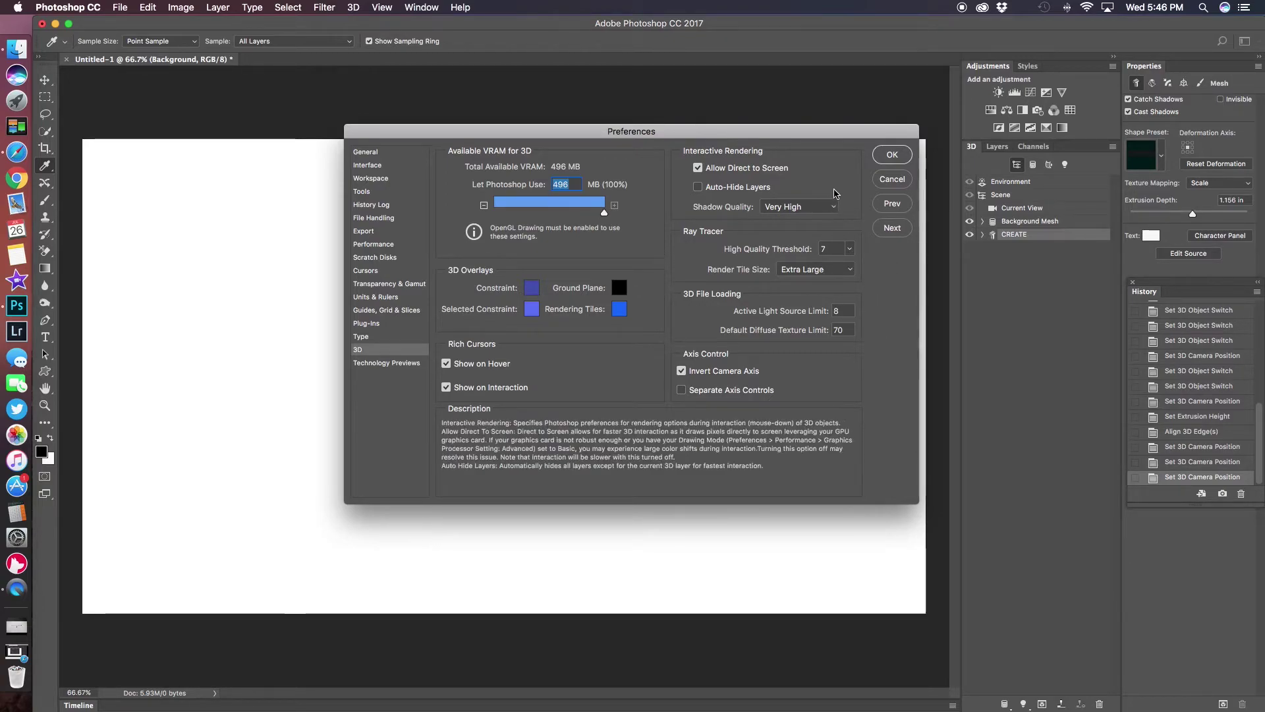
pyautogui.click(884, 154)
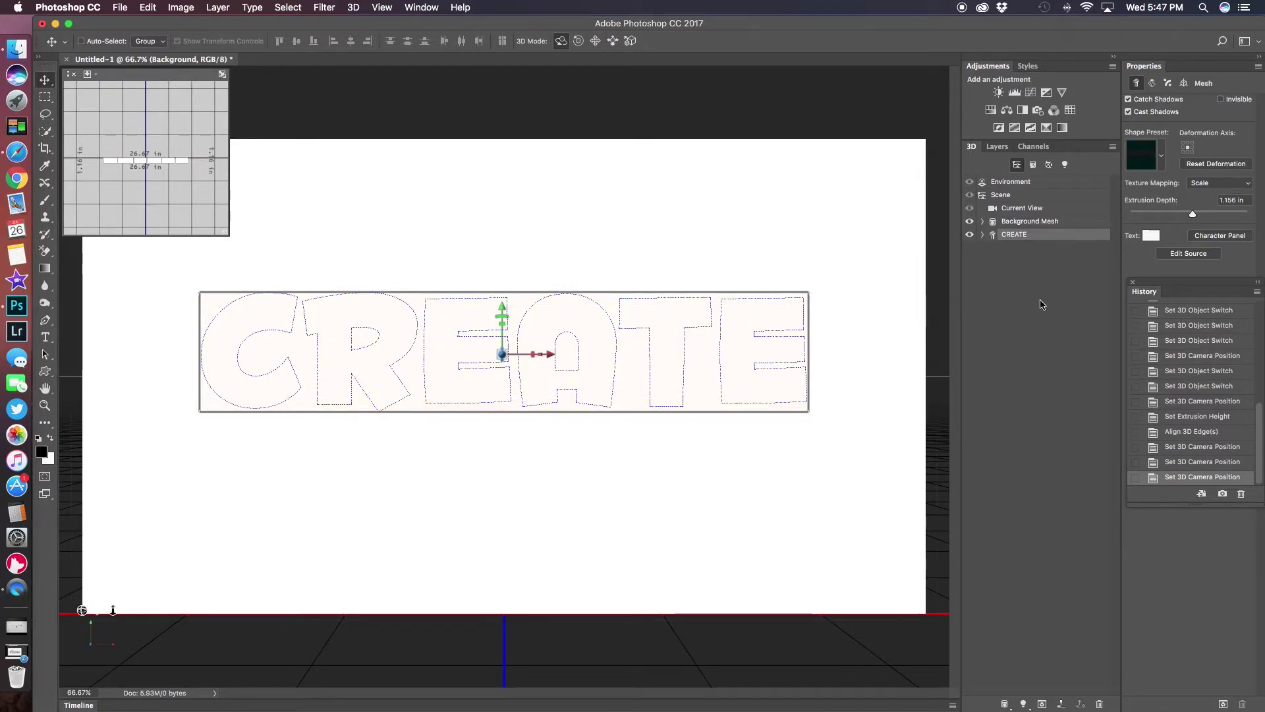
# - Select both the Background Mesh and CREATE and render the 3D layer
pyautogui.click(1034, 222)
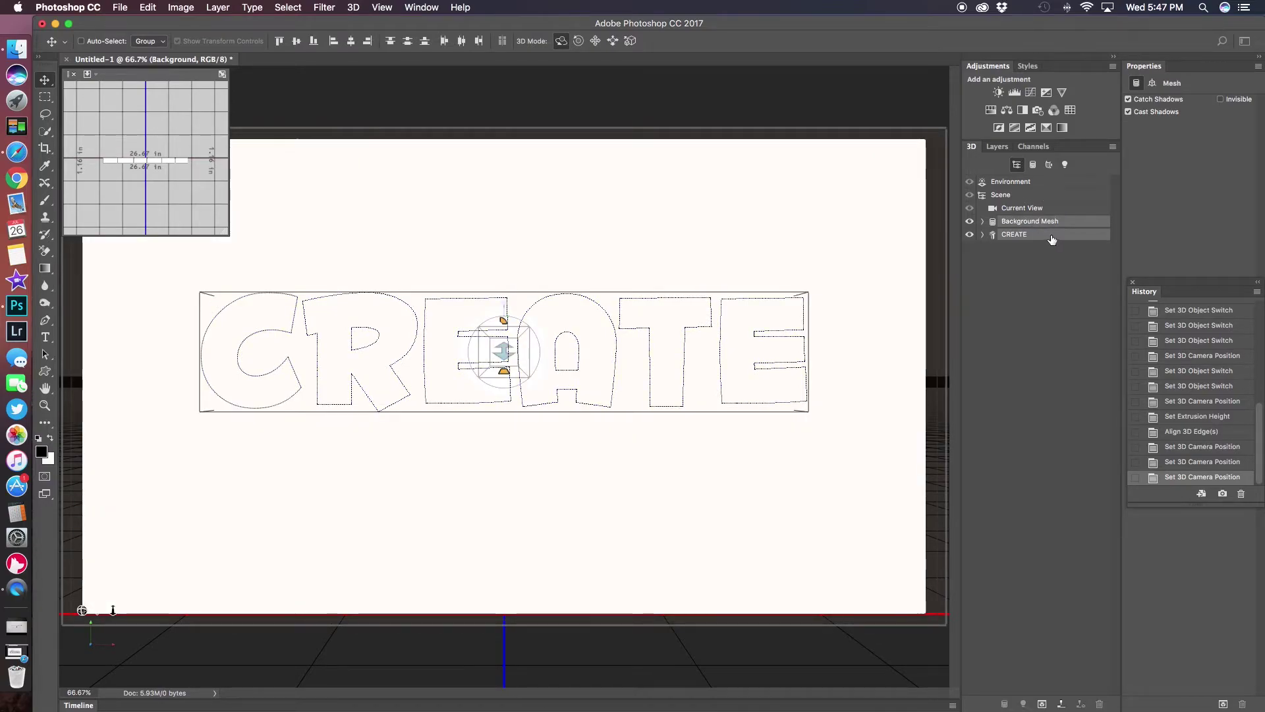
pyautogui.moveTo(1190, 288)
pyautogui.mouseDown()
pyautogui.moveTo(1201, 355)
pyautogui.moveTo(1187, 296)
pyautogui.mouseUp()
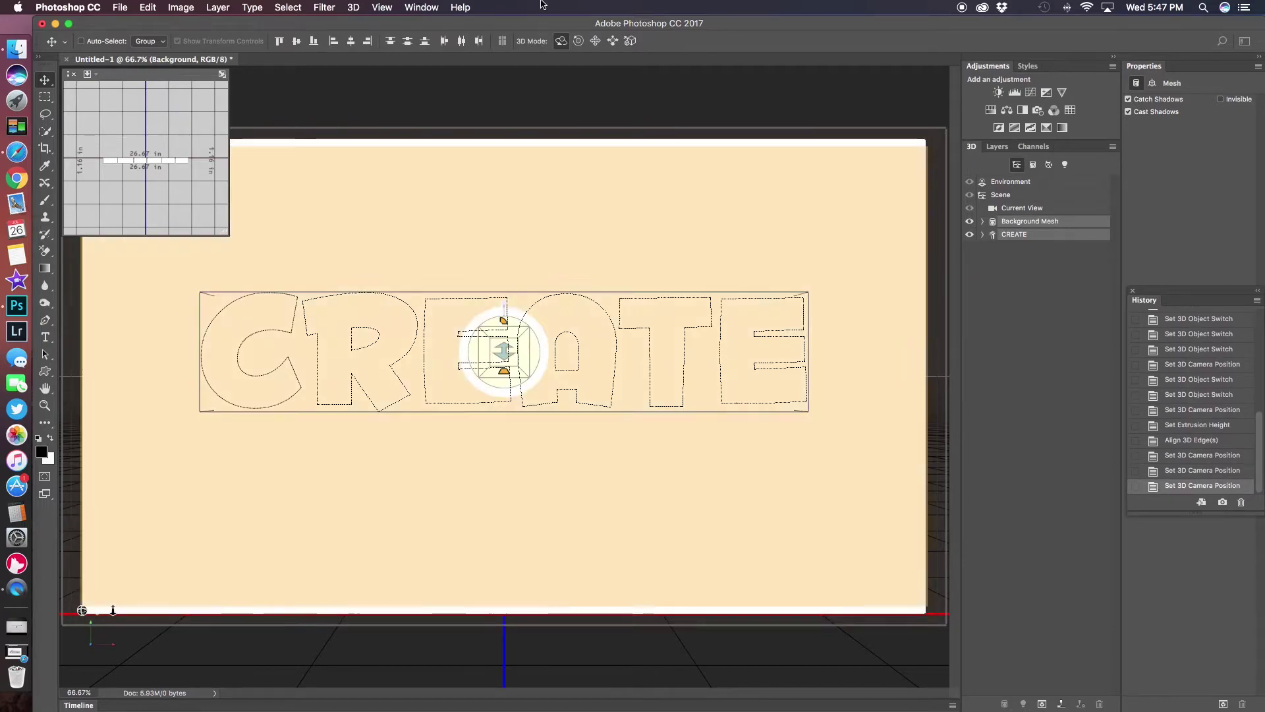
pyautogui.click(353, 7)
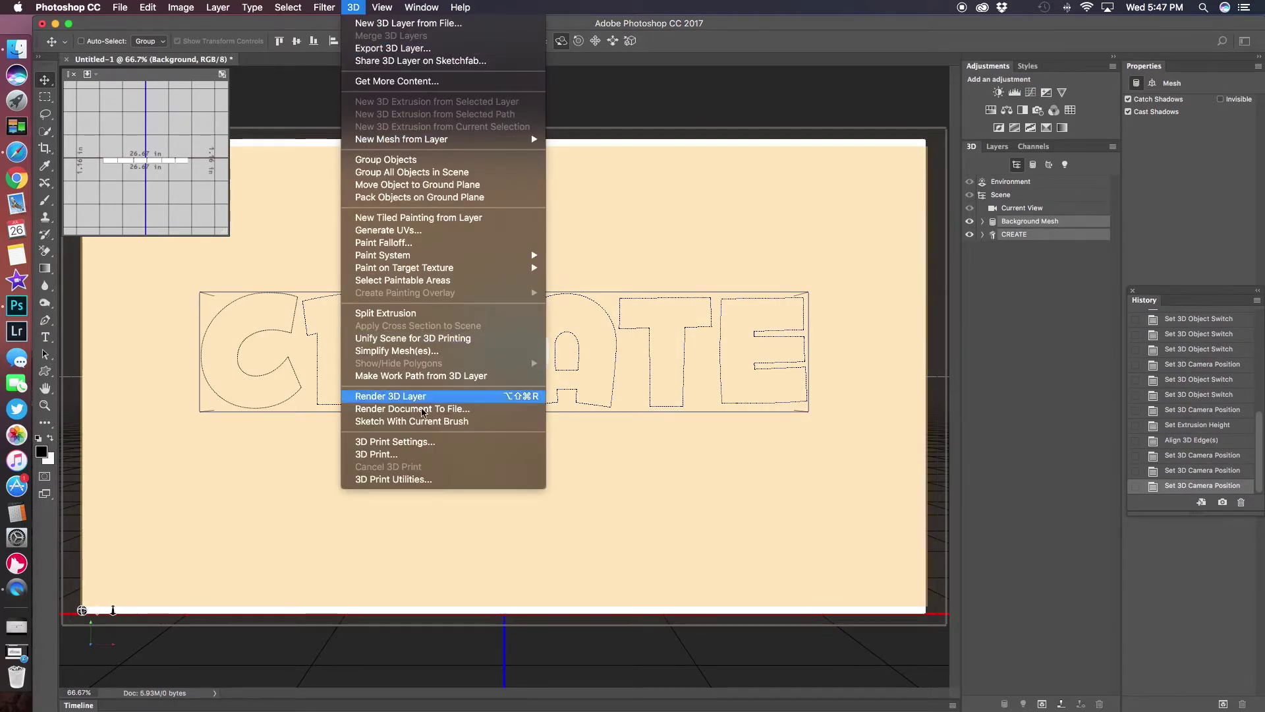
pyautogui.click(408, 396)
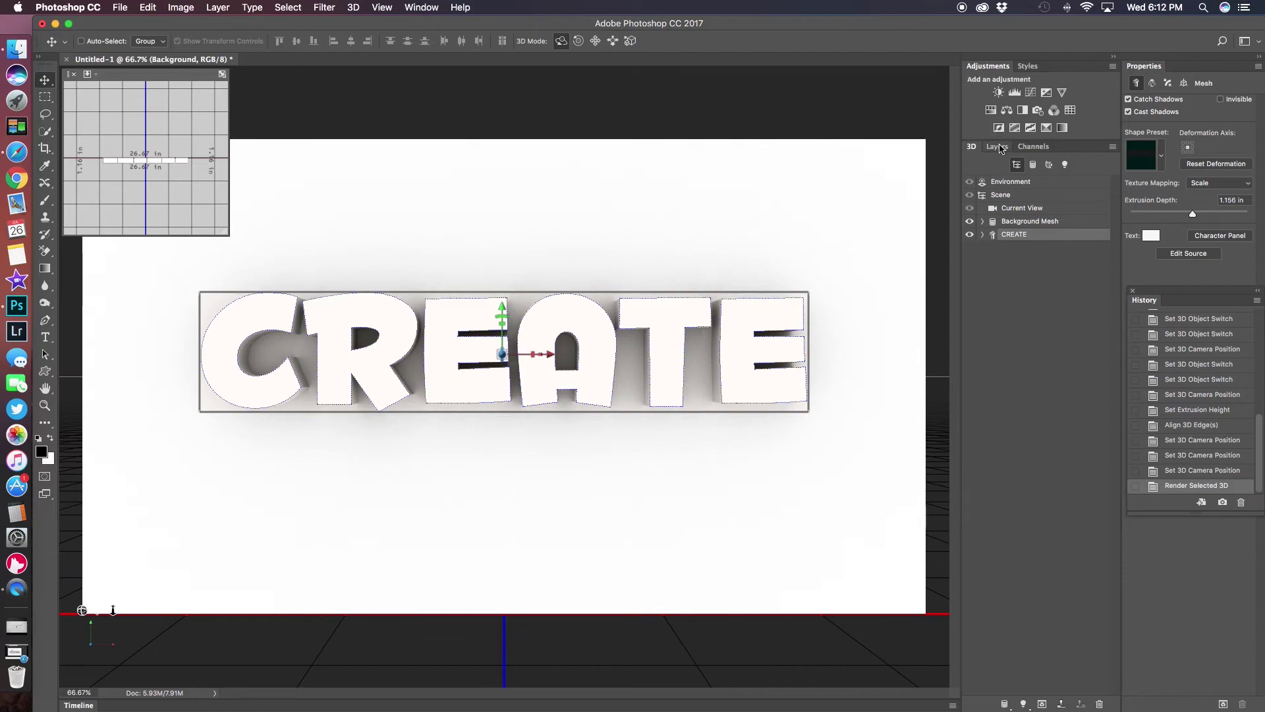
# - Flatten the rendered 3D layer into a single background image
pyautogui.click(998, 146)
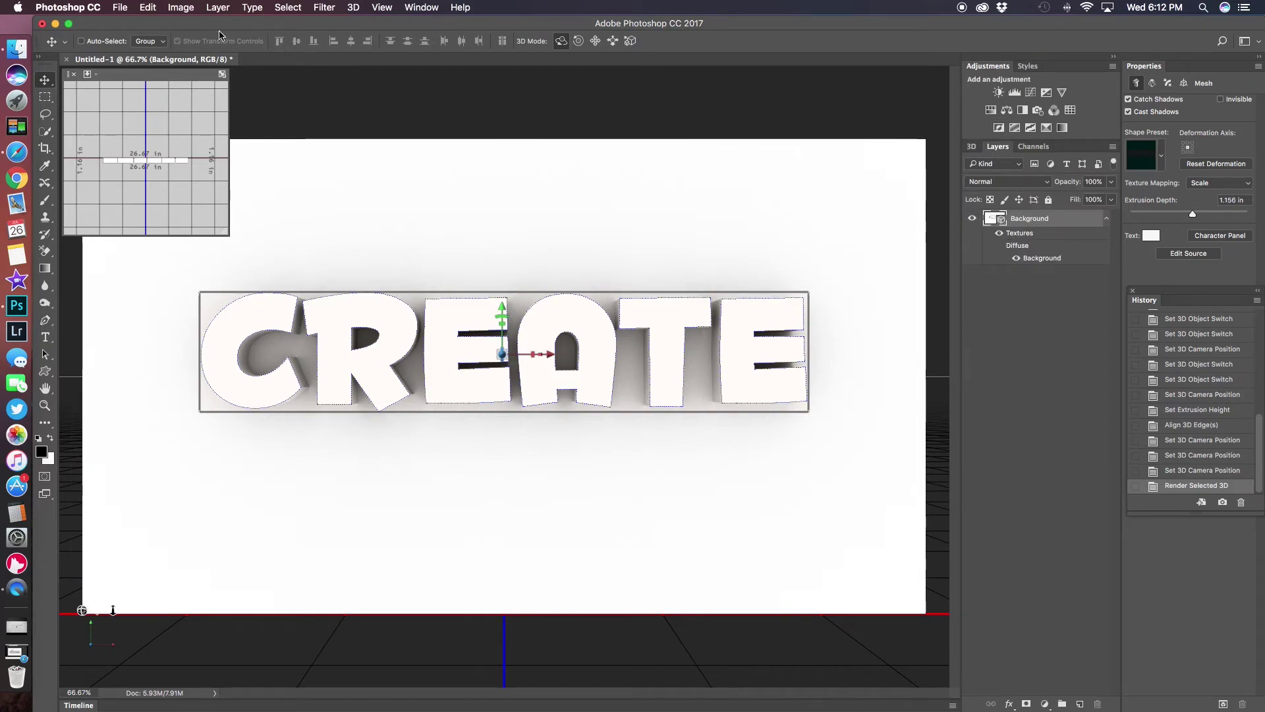
pyautogui.click(217, 7)
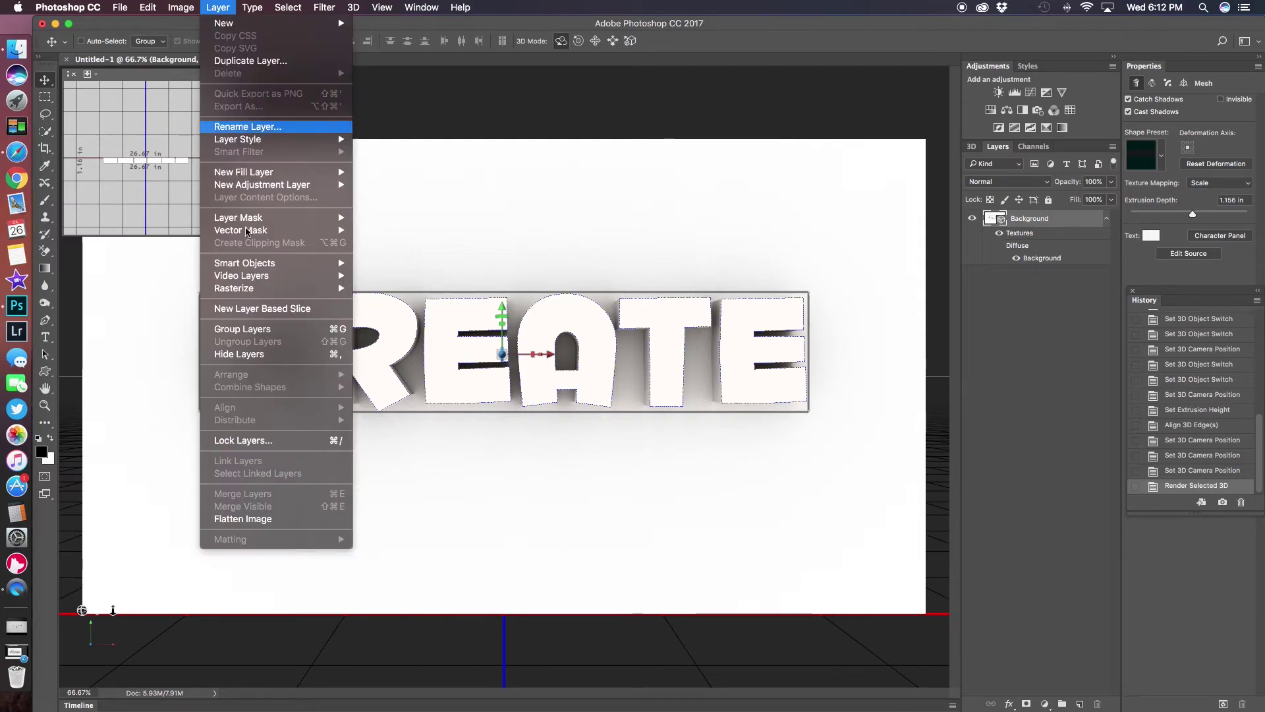
pyautogui.click(254, 518)
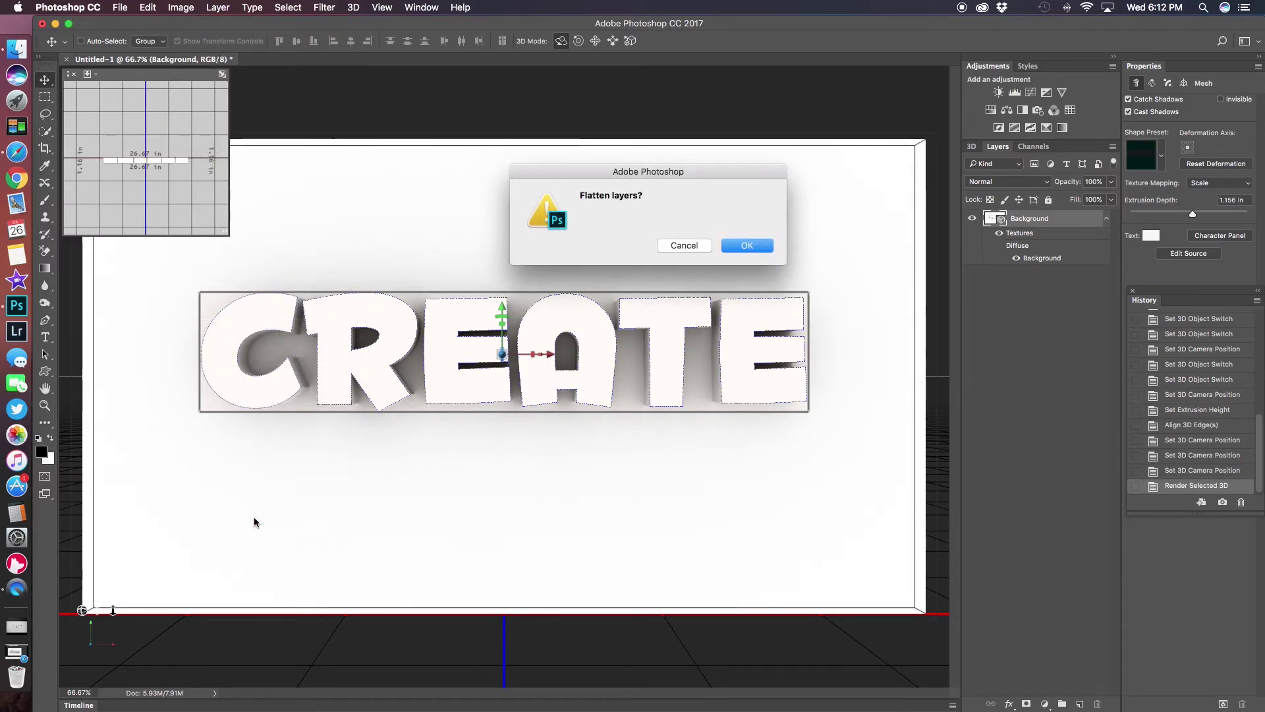
pyautogui.click(758, 245)
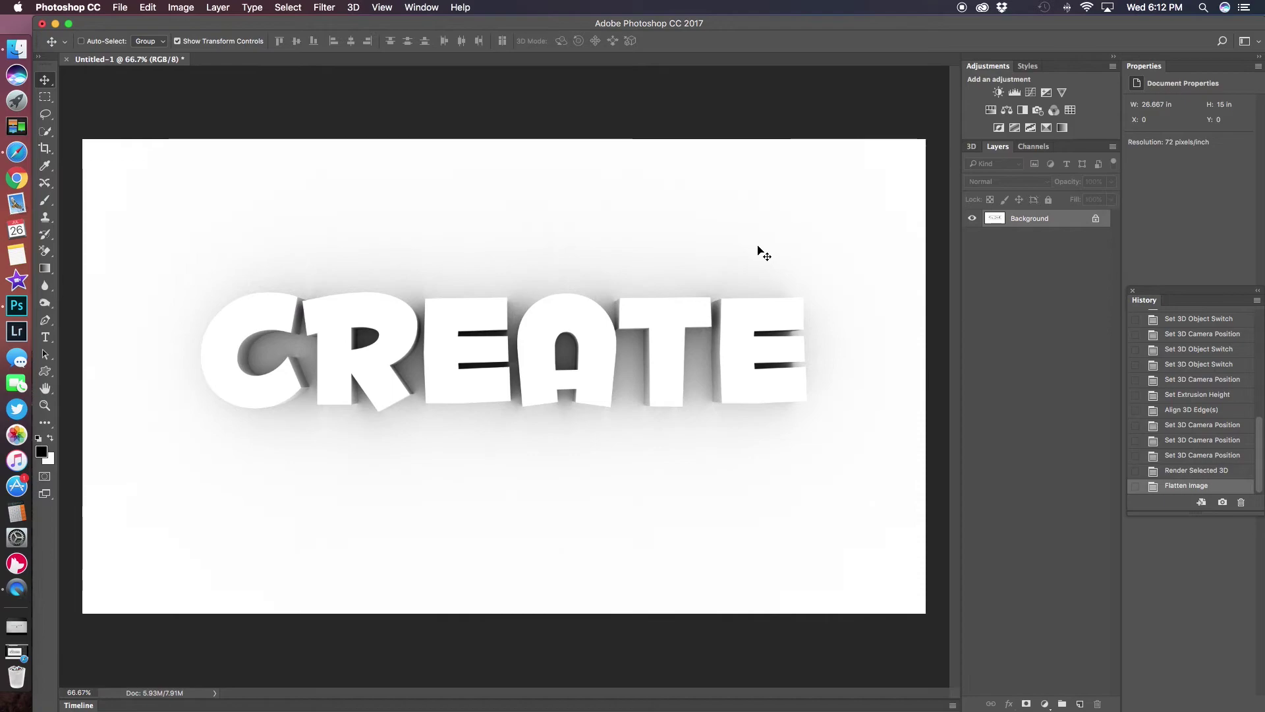